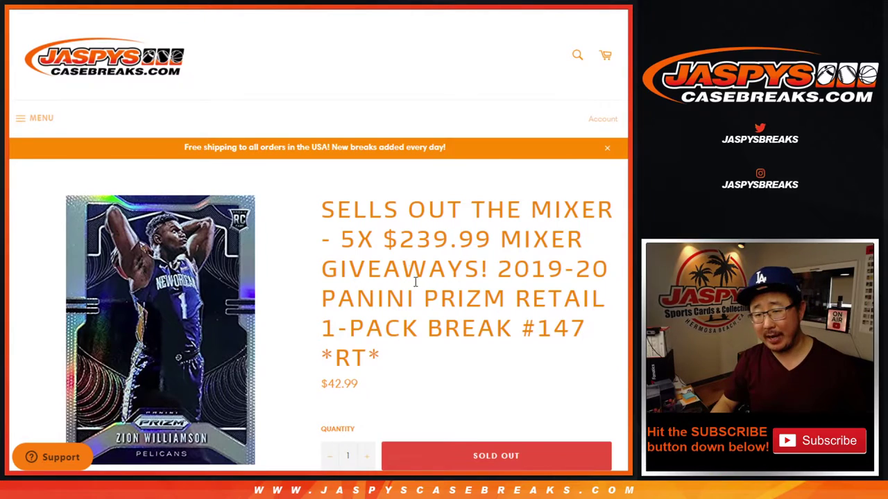
- Review the title and description of the 2019-20 Panini Prizm Retail 1-Pack Break #147, including its $239.99 mixer giveaway terms
{"action": "left_click_drag", "start_coordinate": [516, 317], "coordinate": [587, 326]}
{"action": "left_click", "coordinate": [528, 319]}
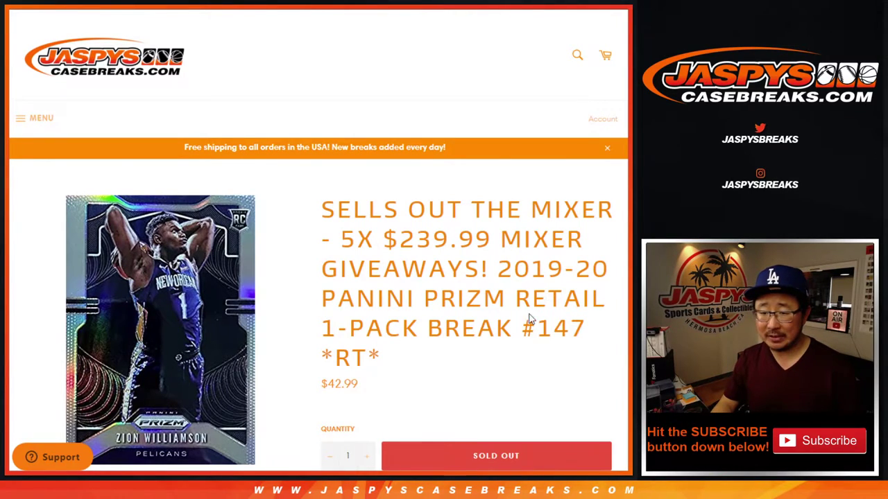
{"action": "left_click_drag", "start_coordinate": [354, 210], "coordinate": [488, 210]}
{"action": "left_click", "coordinate": [489, 211]}
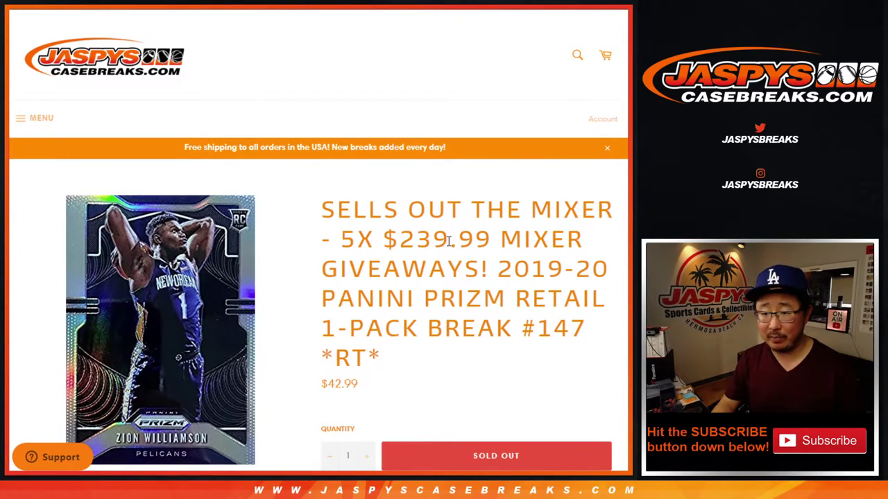
{"action": "left_click_drag", "start_coordinate": [342, 238], "coordinate": [475, 240]}
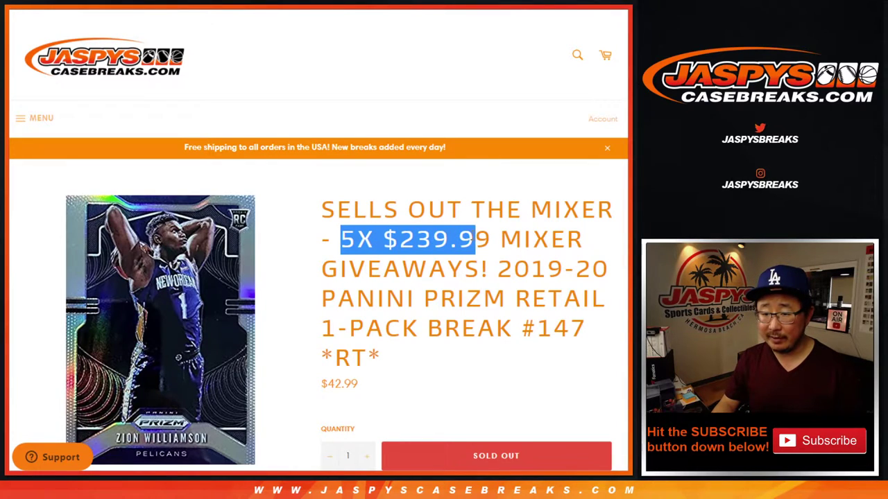
{"action": "left_click", "coordinate": [505, 260]}
{"action": "scroll", "coordinate": [478, 312], "scroll_direction": "down", "scroll_amount": 5}
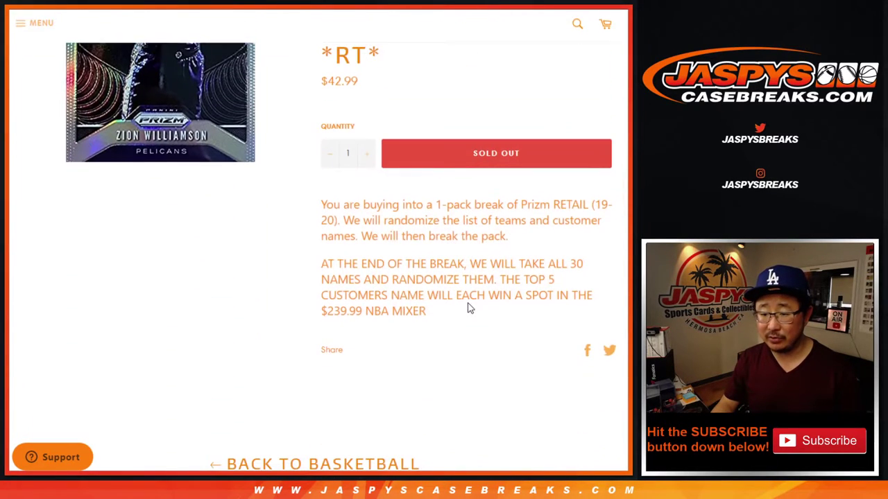
{"action": "left_click_drag", "start_coordinate": [405, 204], "coordinate": [523, 231]}
{"action": "left_click", "coordinate": [516, 249]}
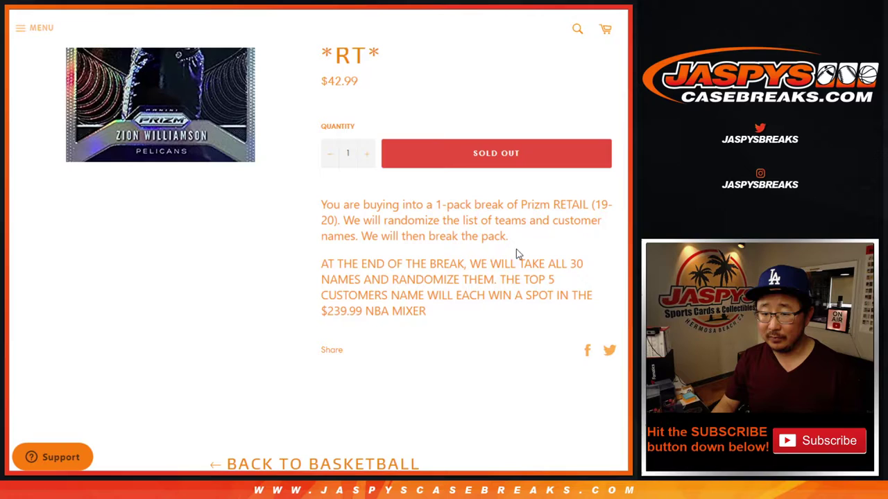
{"action": "scroll", "coordinate": [516, 249], "scroll_direction": "up", "scroll_amount": 5}
- Look over the entered customer name list and the NBA team list in the two list randomizer forms
{"action": "key", "text": "ctrl+Tab"}
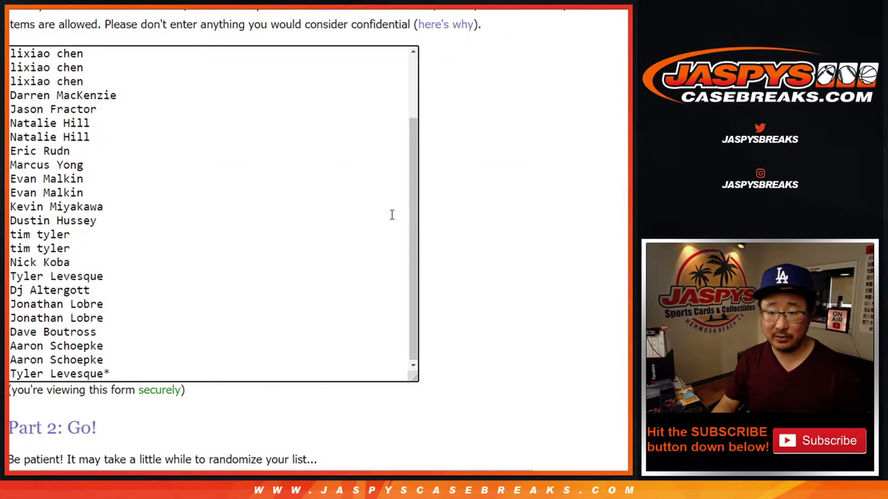
{"action": "left_click_drag", "start_coordinate": [414, 218], "coordinate": [422, 263]}
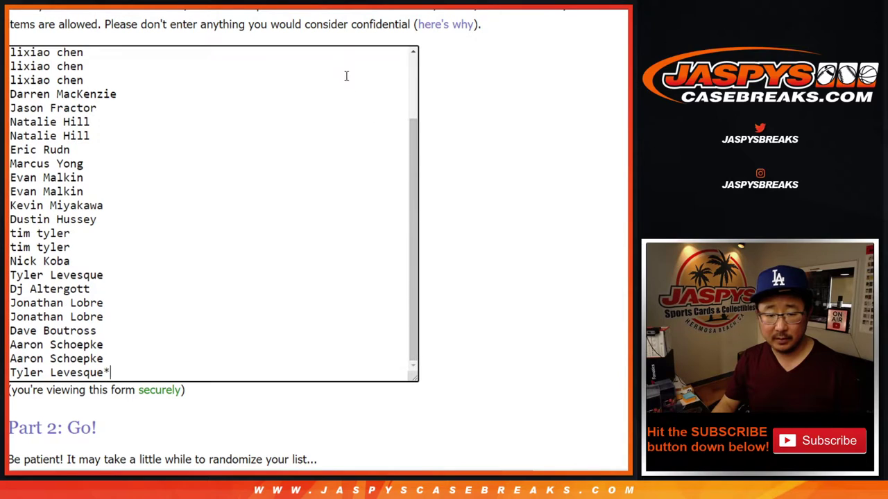
{"action": "key", "text": "ctrl+Tab"}
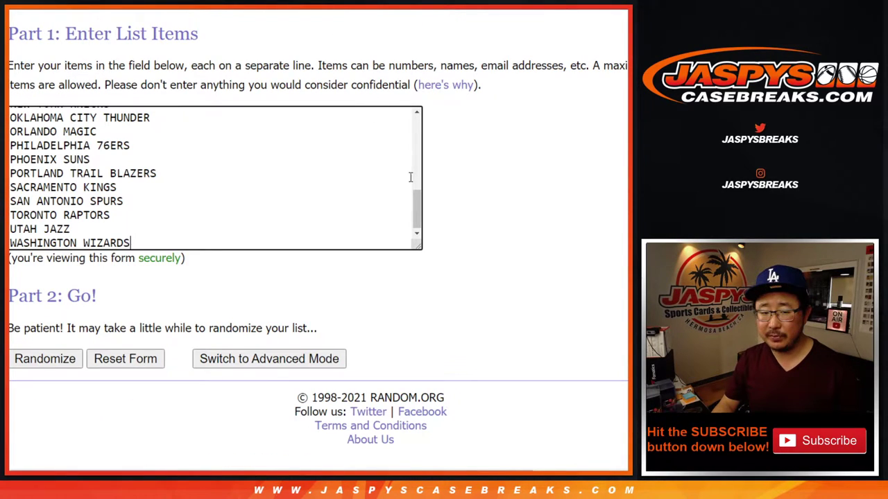
{"action": "left_click_drag", "start_coordinate": [415, 208], "coordinate": [417, 121]}
- Roll two virtual dice in the Dice Roller to decide the number of randomizations
{"action": "key", "text": "ctrl+Tab"}
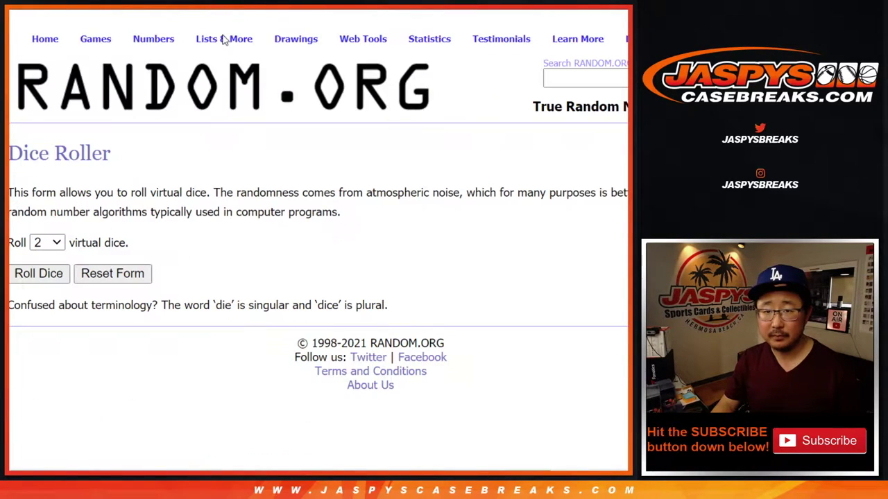
{"action": "left_click", "coordinate": [39, 274]}
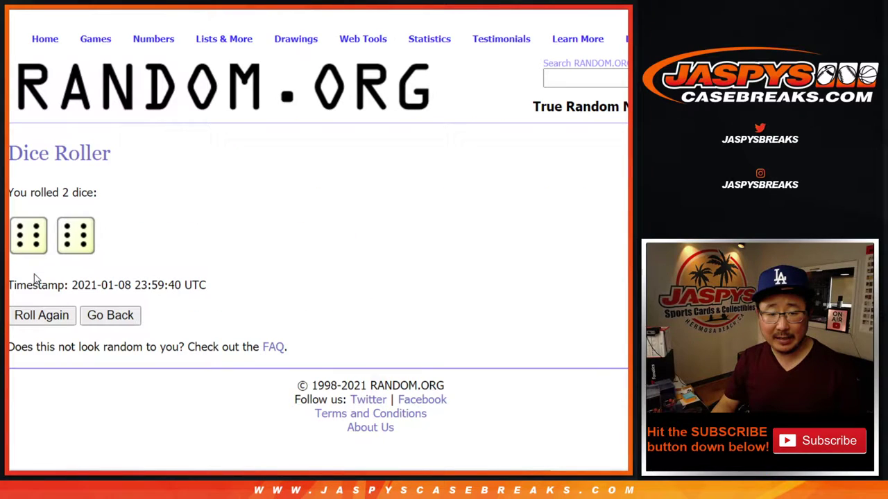
- Randomize the list of customer names 12 times in the List Randomizer
{"action": "key", "text": "ctrl+Tab"}
{"action": "scroll", "coordinate": [464, 164], "scroll_direction": "down", "scroll_amount": 2}
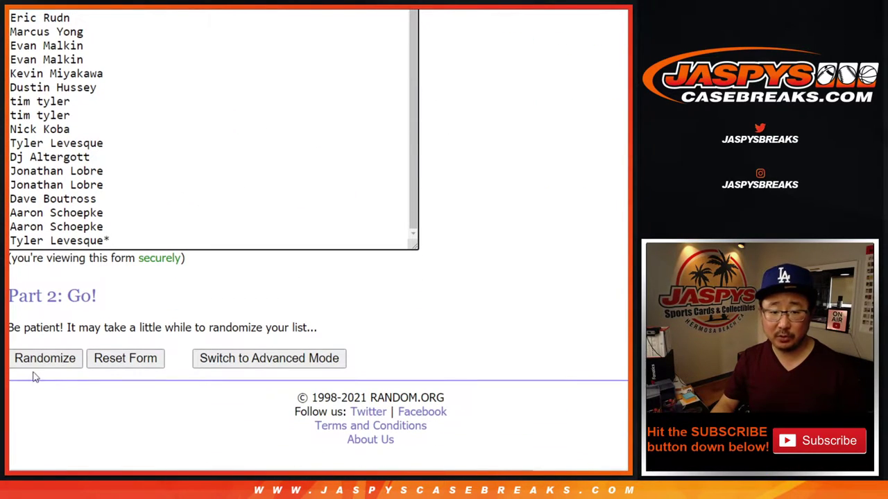
{"action": "left_click", "coordinate": [19, 359]}
{"action": "scroll", "coordinate": [21, 364], "scroll_direction": "down", "scroll_amount": 5}
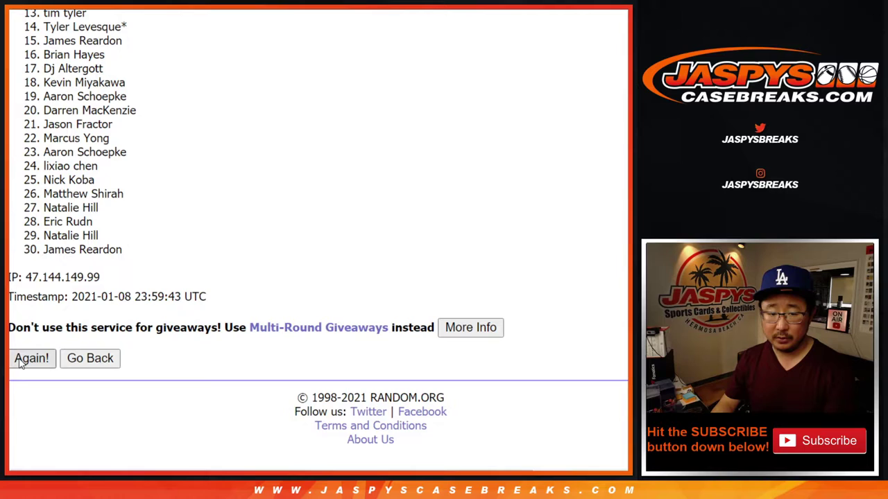
{"action": "left_click", "coordinate": [31, 358]}
{"action": "scroll", "coordinate": [21, 364], "scroll_direction": "down", "scroll_amount": 5}
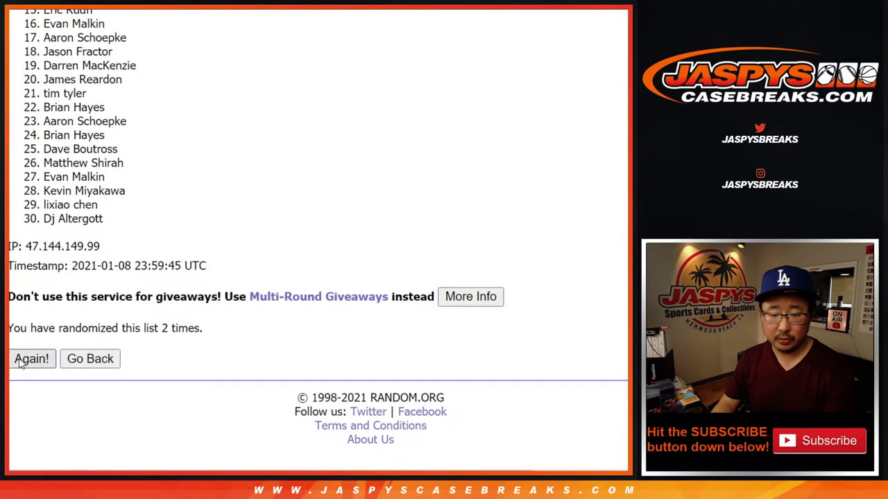
{"action": "left_click", "coordinate": [20, 361]}
{"action": "scroll", "coordinate": [21, 364], "scroll_direction": "down", "scroll_amount": 5}
{"action": "left_click", "coordinate": [21, 360]}
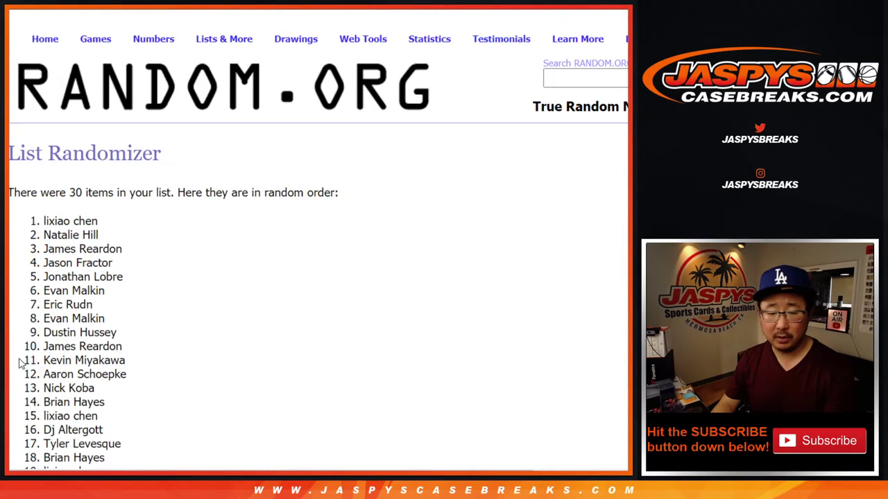
{"action": "scroll", "coordinate": [21, 364], "scroll_direction": "down", "scroll_amount": 5}
{"action": "left_click", "coordinate": [20, 362]}
{"action": "scroll", "coordinate": [21, 364], "scroll_direction": "down", "scroll_amount": 5}
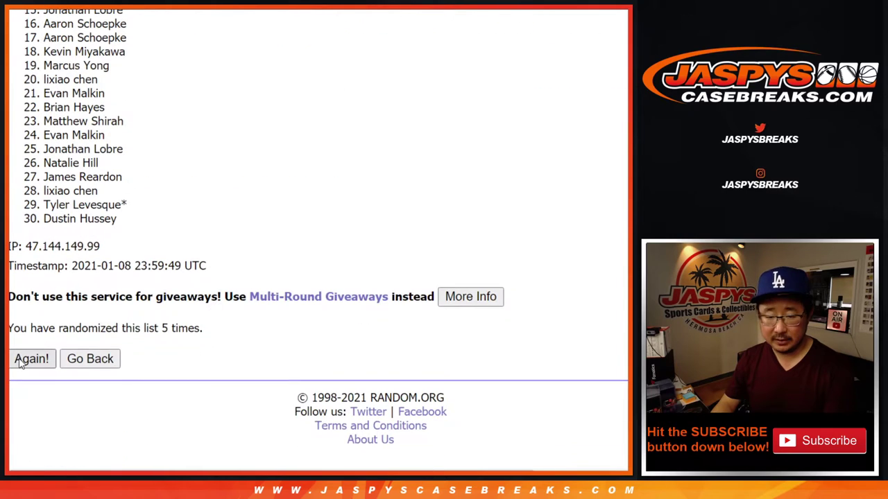
{"action": "left_click", "coordinate": [21, 362]}
{"action": "scroll", "coordinate": [21, 364], "scroll_direction": "down", "scroll_amount": 5}
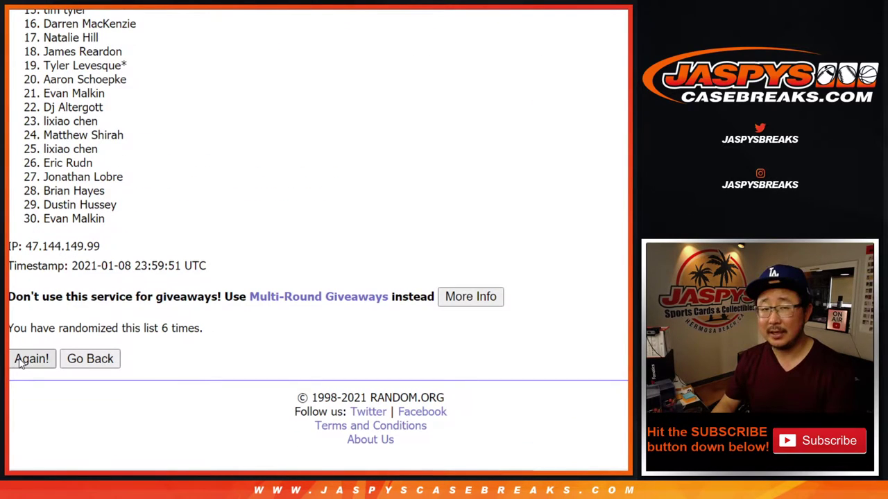
{"action": "left_click", "coordinate": [20, 361]}
{"action": "scroll", "coordinate": [21, 364], "scroll_direction": "down", "scroll_amount": 5}
{"action": "left_click", "coordinate": [21, 360]}
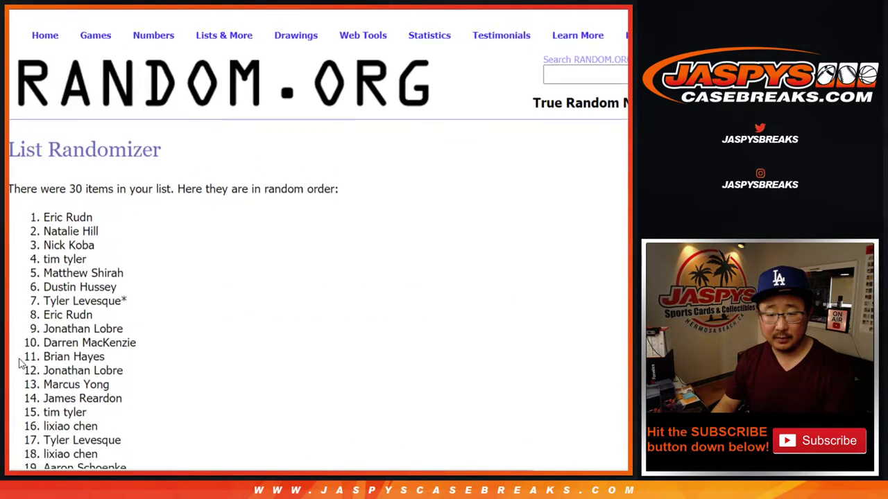
{"action": "scroll", "coordinate": [21, 364], "scroll_direction": "down", "scroll_amount": 5}
{"action": "left_click", "coordinate": [21, 361]}
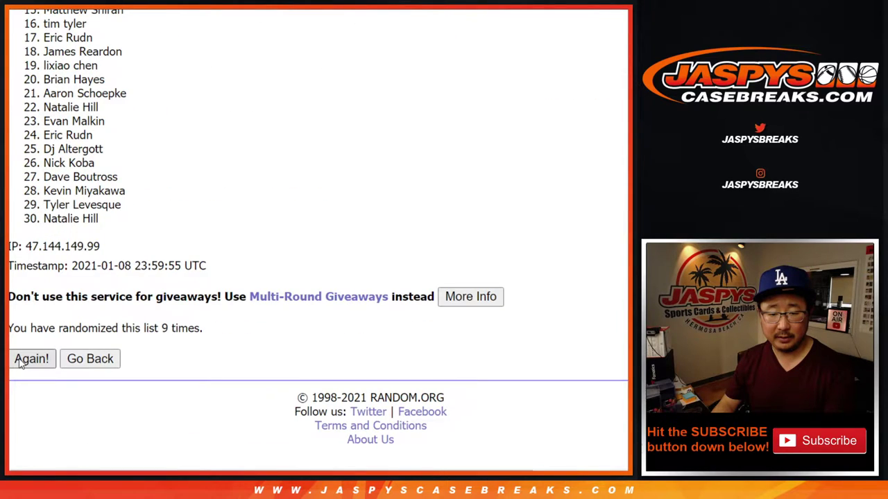
{"action": "left_click", "coordinate": [21, 360]}
{"action": "left_click", "coordinate": [21, 360]}
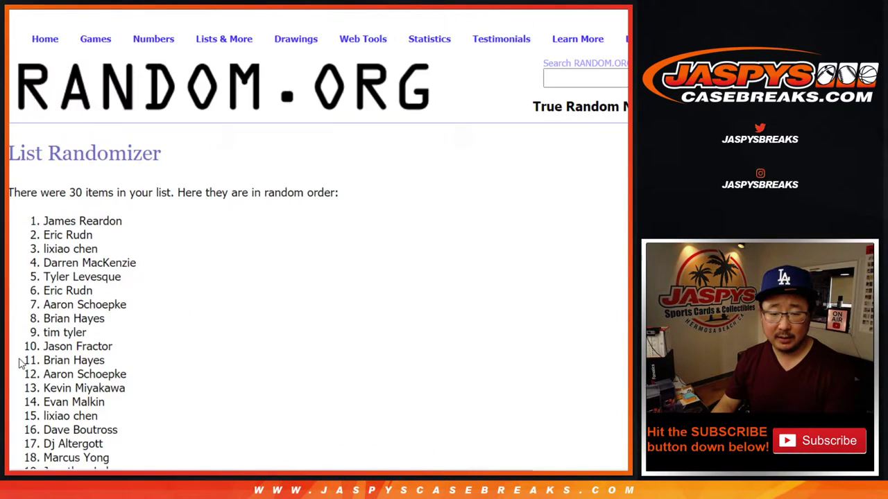
{"action": "scroll", "coordinate": [23, 359], "scroll_direction": "down", "scroll_amount": 5}
{"action": "key", "text": "F5"}
- Copy all 30 randomized customer names into the break #147 Google Sheet, starting at cell A1
{"action": "scroll", "coordinate": [188, 246], "scroll_direction": "down", "scroll_amount": 10}
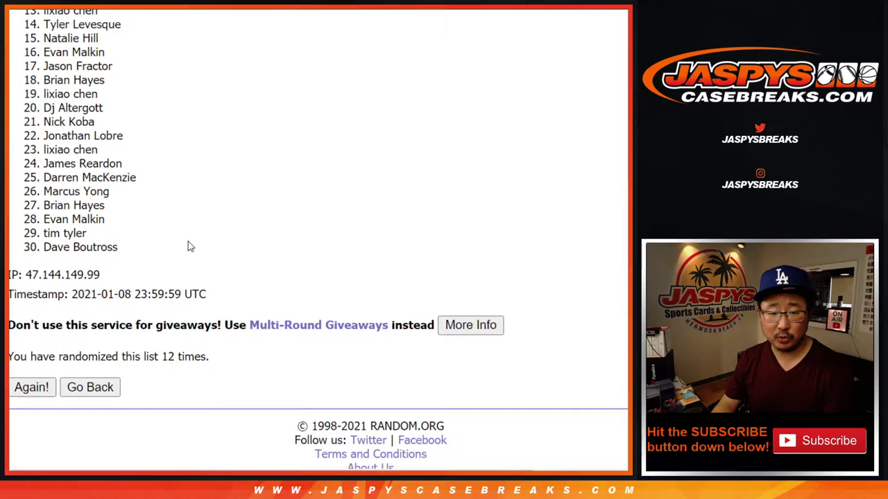
{"action": "scroll", "coordinate": [65, 135], "scroll_direction": "up", "scroll_amount": 2}
{"action": "scroll", "coordinate": [64, 136], "scroll_direction": "up", "scroll_amount": 4}
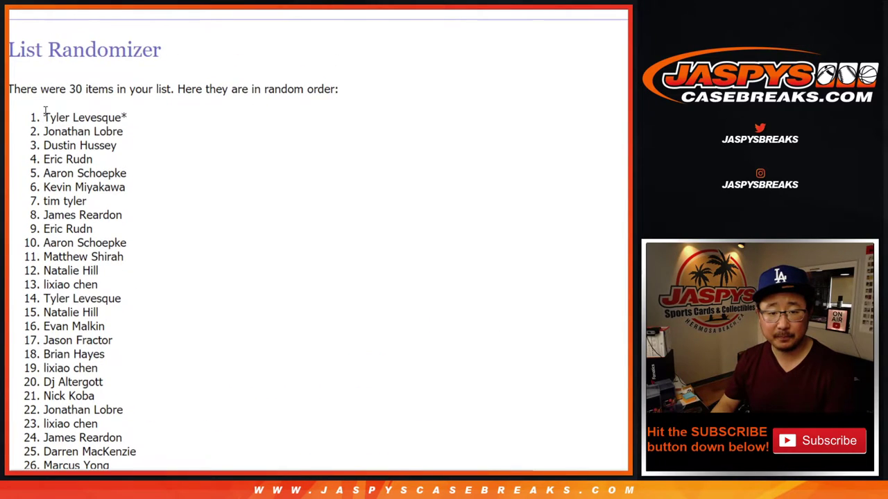
{"action": "left_click_drag", "start_coordinate": [43, 105], "coordinate": [143, 416]}
{"action": "key", "text": "ctrl+c"}
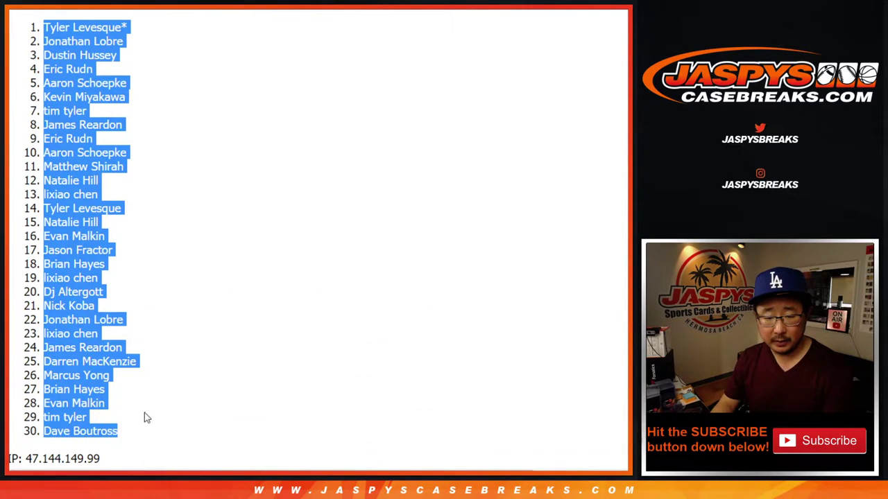
{"action": "scroll", "coordinate": [143, 416], "scroll_direction": "down", "scroll_amount": 3}
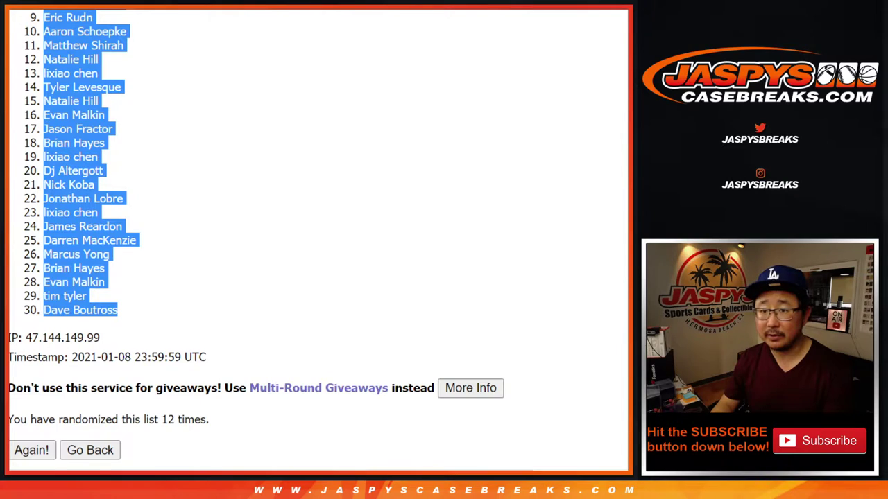
{"action": "key", "text": "ctrl+Tab"}
{"action": "right_click", "coordinate": [72, 113]}
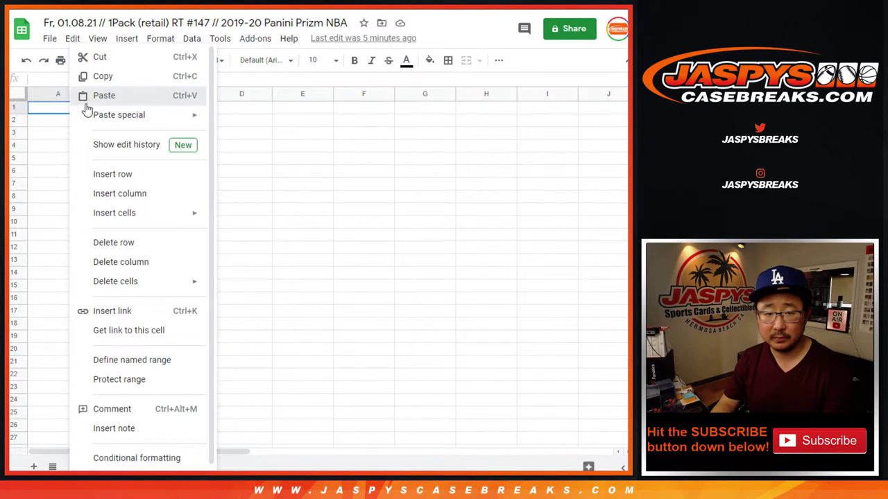
{"action": "left_click", "coordinate": [86, 102]}
- Switch to the RANDOM.ORG form with the NBA teams and randomize the team list 12 times
{"action": "key", "text": "ctrl+Tab"}
{"action": "key", "text": "ctrl+Tab"}
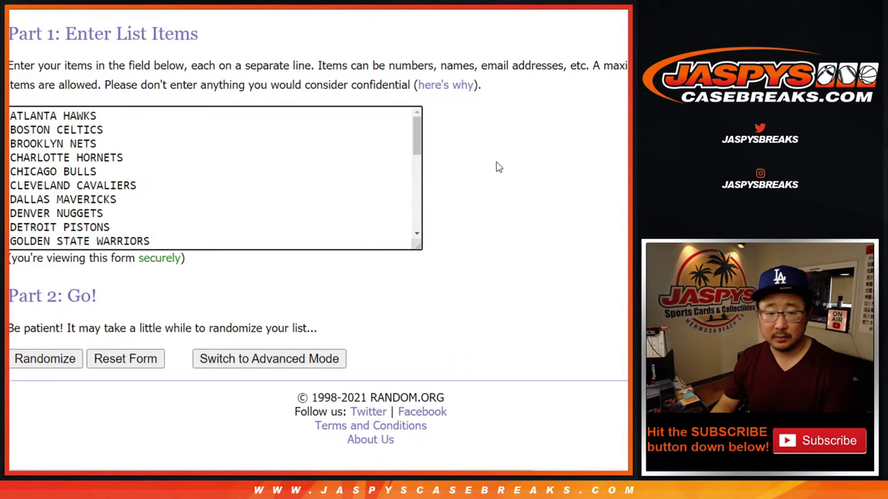
{"action": "left_click", "coordinate": [22, 366]}
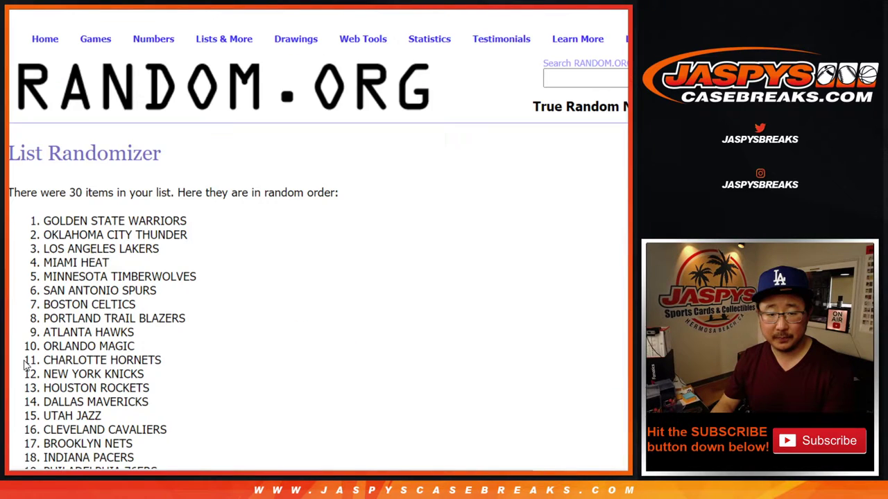
{"action": "scroll", "coordinate": [24, 366], "scroll_direction": "down", "scroll_amount": 5}
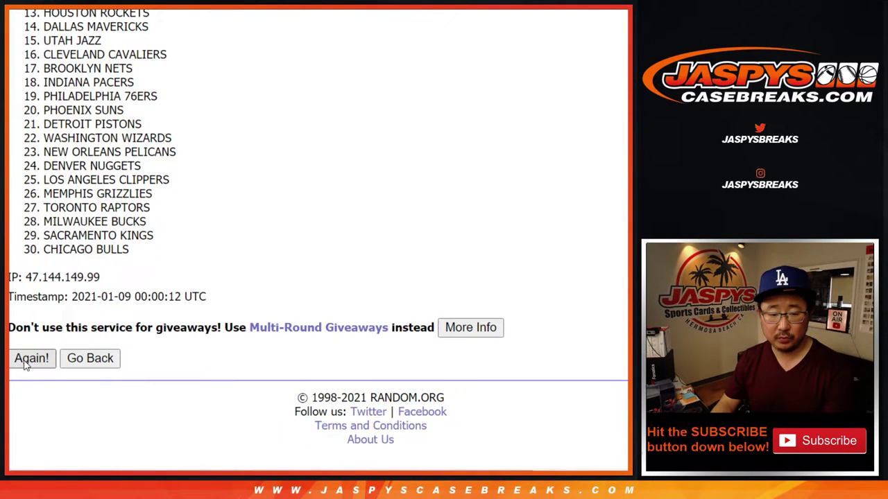
{"action": "left_click", "coordinate": [31, 359]}
{"action": "scroll", "coordinate": [24, 365], "scroll_direction": "down", "scroll_amount": 5}
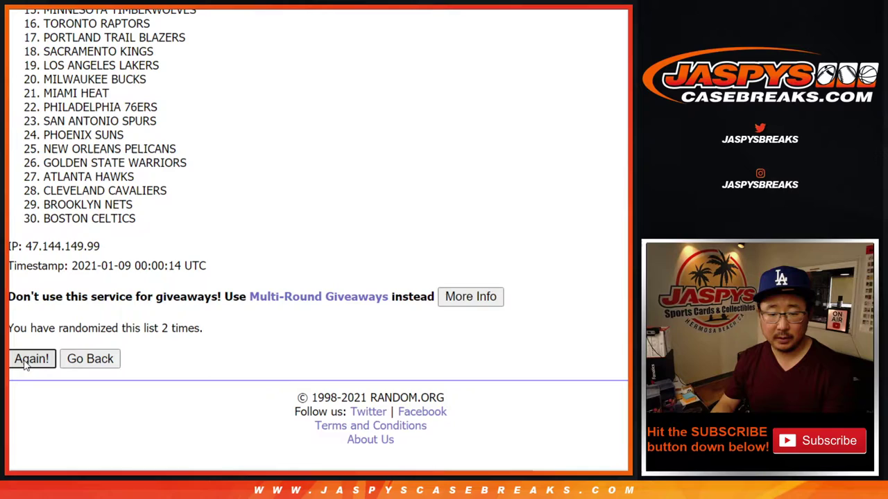
{"action": "left_click", "coordinate": [23, 366]}
{"action": "scroll", "coordinate": [23, 365], "scroll_direction": "down", "scroll_amount": 5}
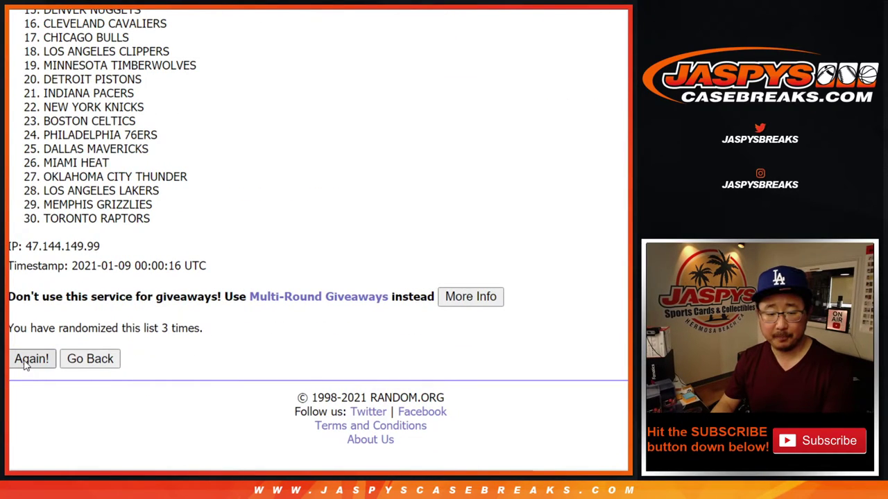
{"action": "left_click", "coordinate": [24, 365]}
{"action": "scroll", "coordinate": [23, 366], "scroll_direction": "down", "scroll_amount": 5}
{"action": "left_click", "coordinate": [24, 366]}
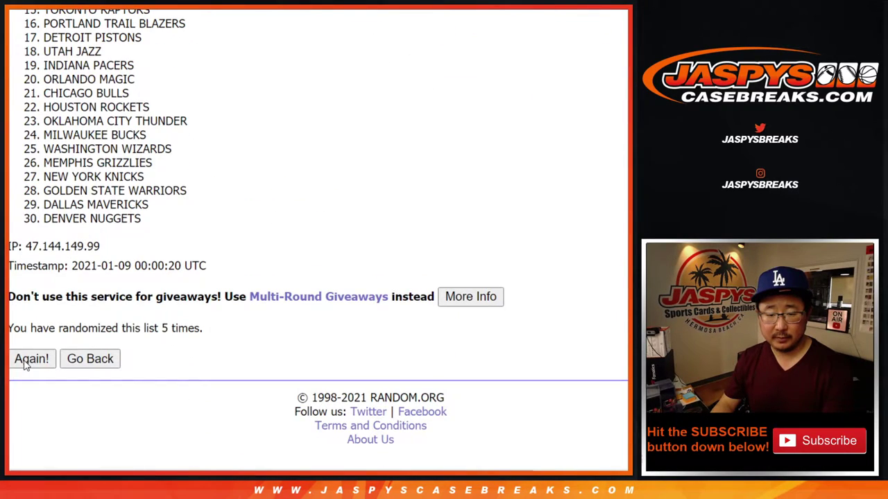
{"action": "left_click", "coordinate": [23, 366]}
{"action": "scroll", "coordinate": [23, 365], "scroll_direction": "down", "scroll_amount": 5}
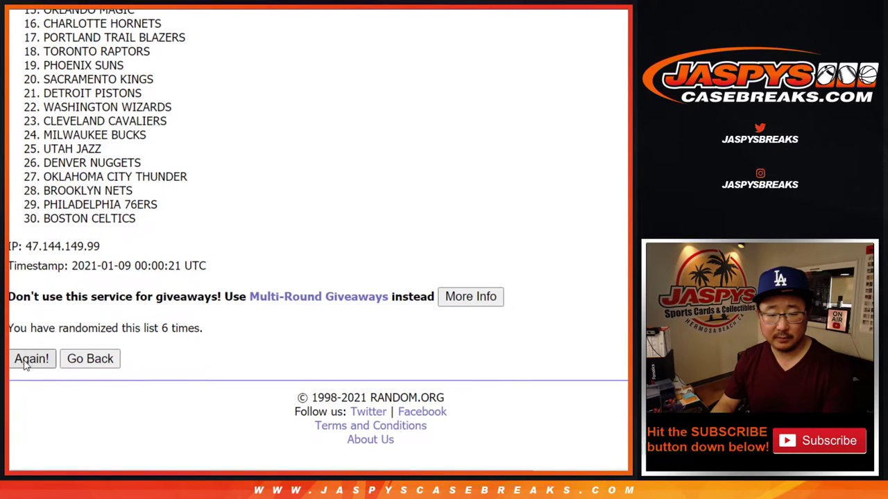
{"action": "left_click", "coordinate": [23, 366]}
{"action": "scroll", "coordinate": [24, 365], "scroll_direction": "down", "scroll_amount": 5}
{"action": "left_click", "coordinate": [24, 366]}
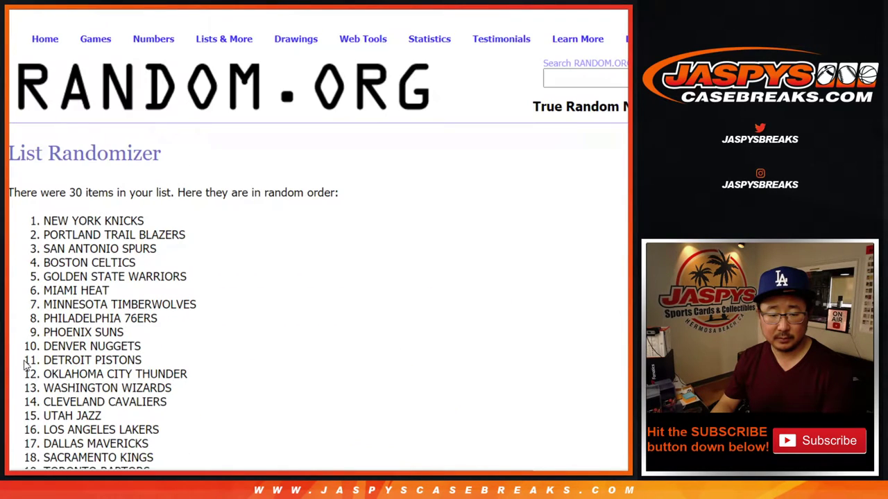
{"action": "scroll", "coordinate": [24, 365], "scroll_direction": "down", "scroll_amount": 5}
{"action": "left_click", "coordinate": [24, 366]}
{"action": "scroll", "coordinate": [24, 365], "scroll_direction": "down", "scroll_amount": 5}
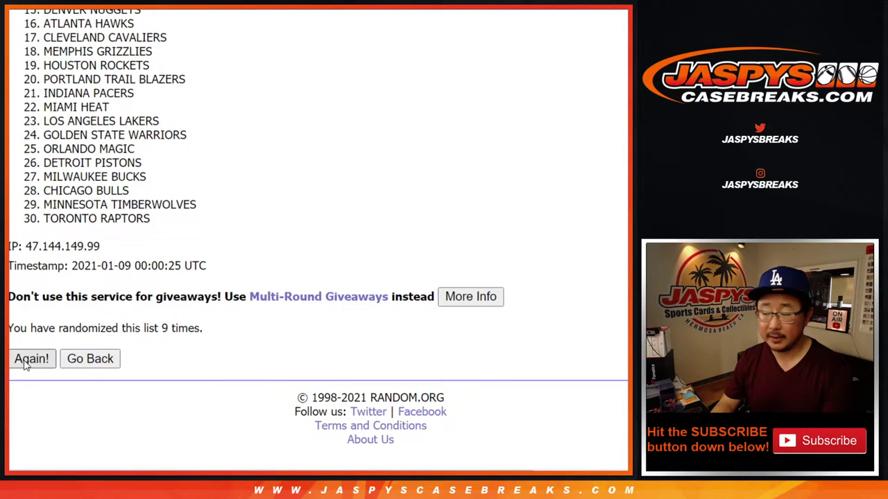
{"action": "left_click", "coordinate": [24, 365]}
{"action": "scroll", "coordinate": [24, 366], "scroll_direction": "down", "scroll_amount": 5}
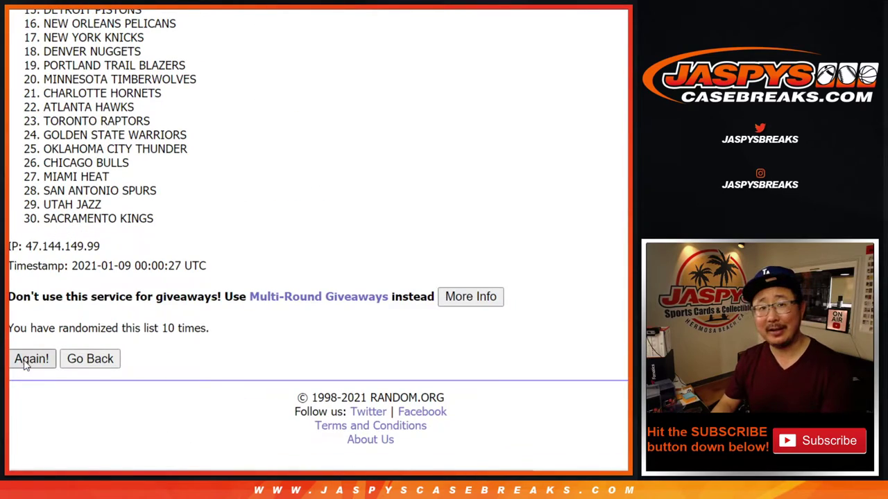
{"action": "left_click", "coordinate": [23, 366]}
{"action": "scroll", "coordinate": [106, 246], "scroll_direction": "down", "scroll_amount": 5}
{"action": "key", "text": "Return"}
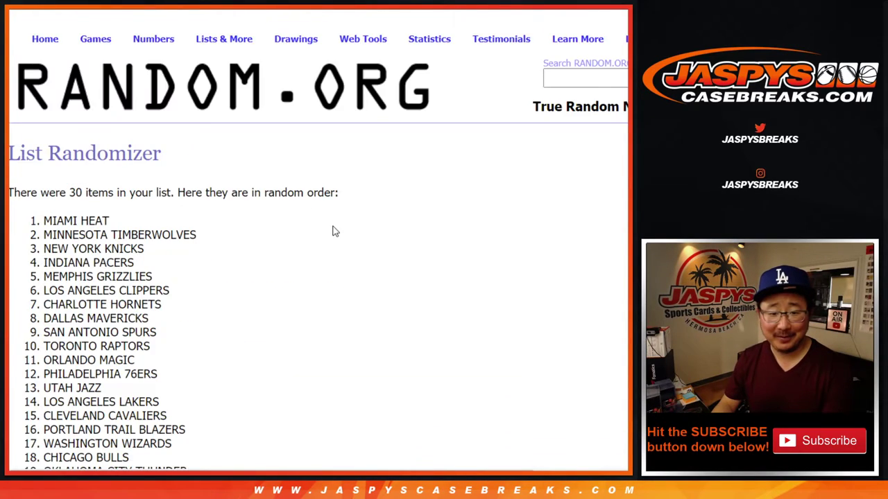
- Copy all 30 randomized team names into the break #147 Google Sheet, starting at cell B1
{"action": "scroll", "coordinate": [243, 255], "scroll_direction": "down", "scroll_amount": 5}
{"action": "scroll", "coordinate": [129, 281], "scroll_direction": "up", "scroll_amount": 4}
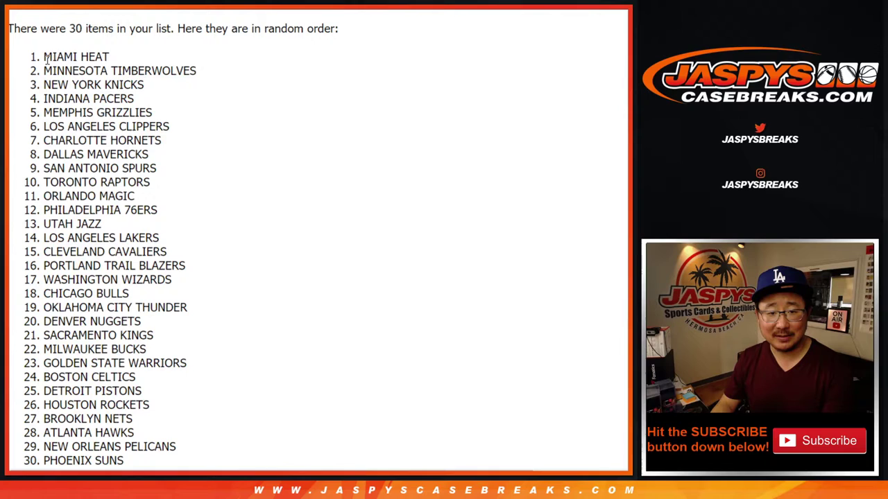
{"action": "left_click_drag", "start_coordinate": [45, 60], "coordinate": [146, 226]}
{"action": "scroll", "coordinate": [139, 432], "scroll_direction": "down", "scroll_amount": 3}
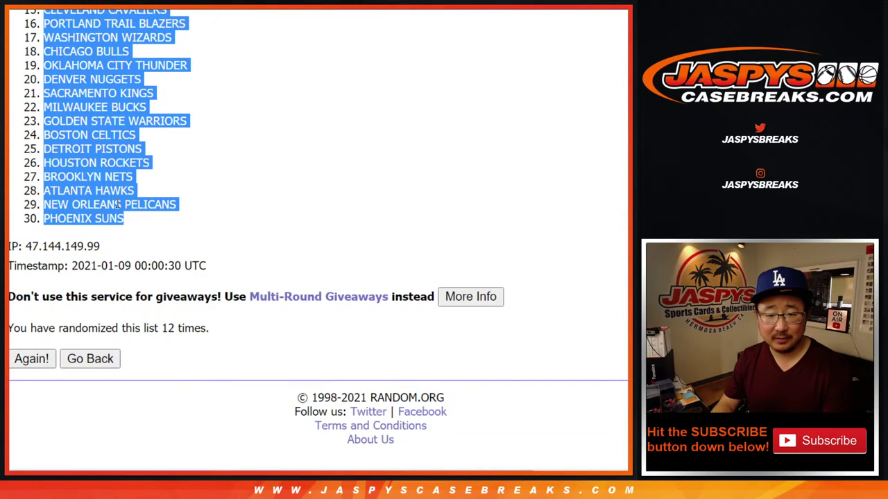
{"action": "key", "text": "ctrl+c"}
{"action": "key", "text": "alt+Tab"}
{"action": "left_click", "coordinate": [139, 107]}
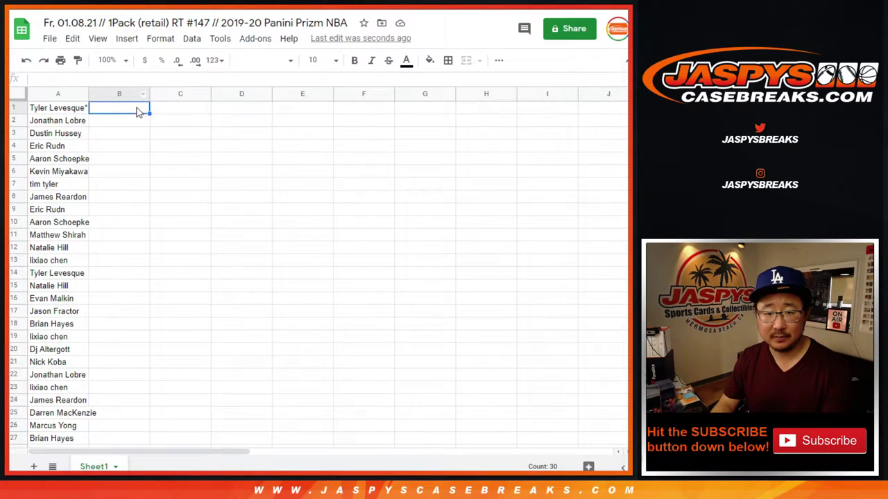
{"action": "right_click", "coordinate": [122, 102]}
{"action": "key", "text": "ctrl+v"}
- Format the whole sheet in the Nunito font at size 12
{"action": "left_click", "coordinate": [18, 95]}
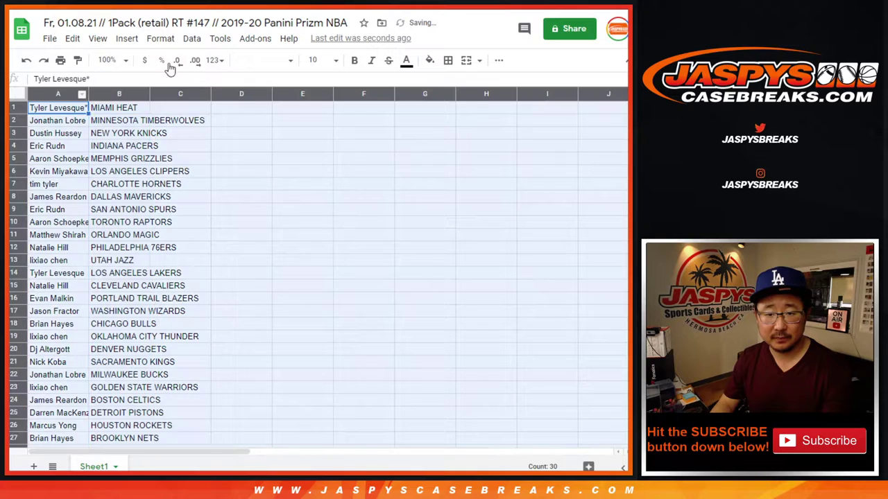
{"action": "left_click", "coordinate": [262, 60]}
{"action": "left_click", "coordinate": [269, 180]}
{"action": "left_click", "coordinate": [312, 59]}
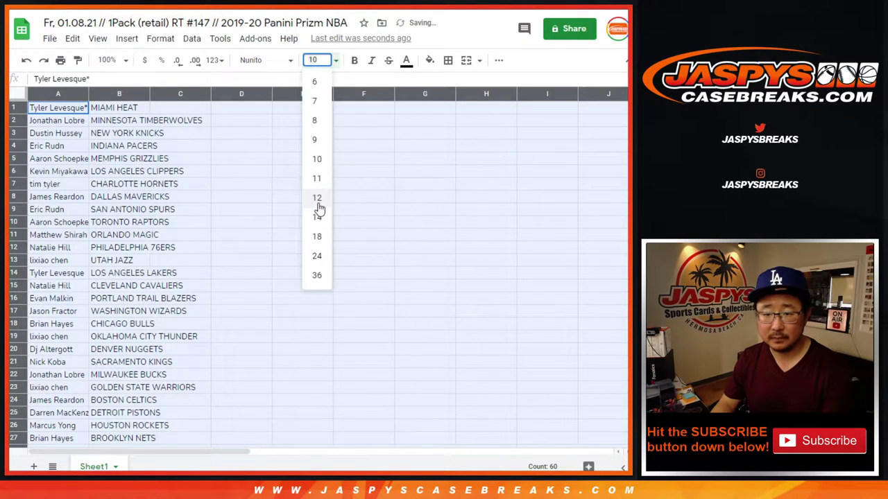
{"action": "left_click", "coordinate": [318, 201]}
- Set the sheet zoom to 125% and fit the widths of columns A and B to their contents
{"action": "left_click", "coordinate": [109, 59]}
{"action": "left_click", "coordinate": [112, 159]}
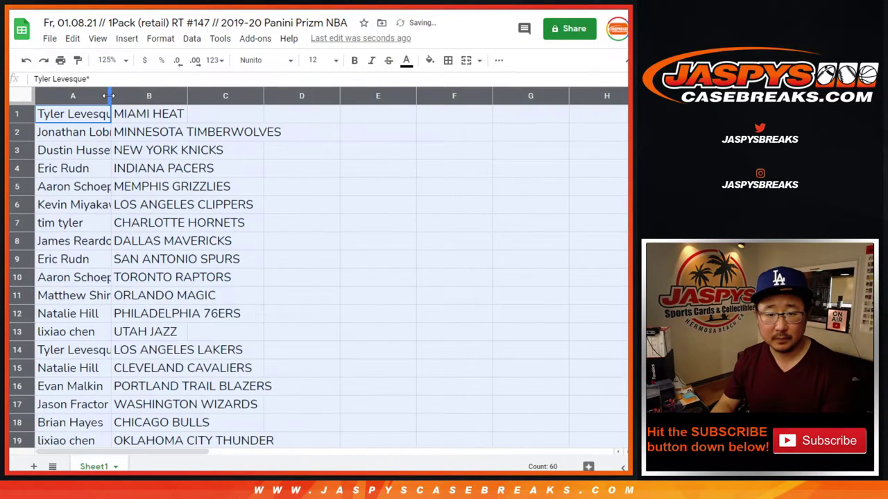
{"action": "double_click", "coordinate": [109, 95]}
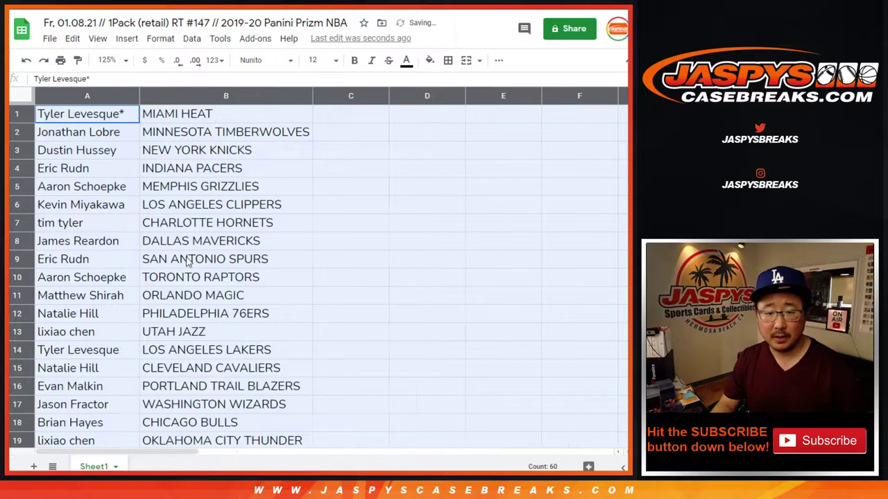
- Review the customer and team pairings by highlighting rows 1 to 15 and then rows 16 to 30
{"action": "left_click", "coordinate": [176, 375], "text": "shift"}
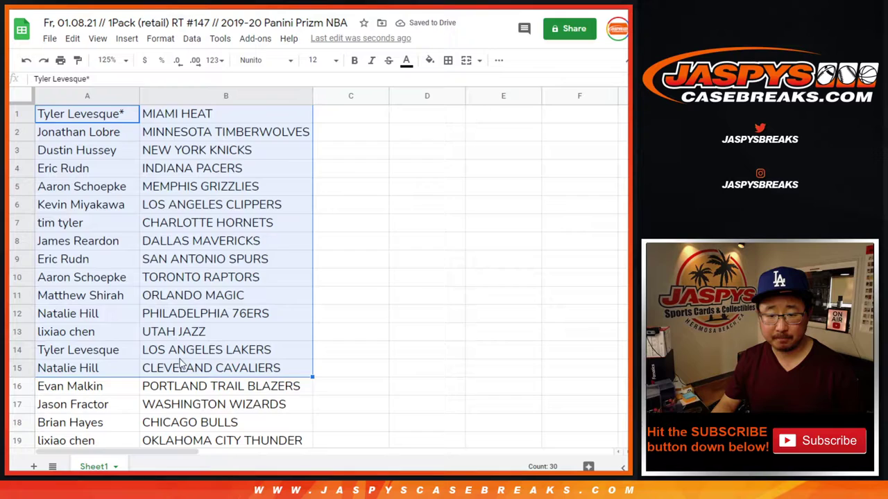
{"action": "scroll", "coordinate": [195, 351], "scroll_direction": "down", "scroll_amount": 4}
{"action": "left_click", "coordinate": [108, 174]}
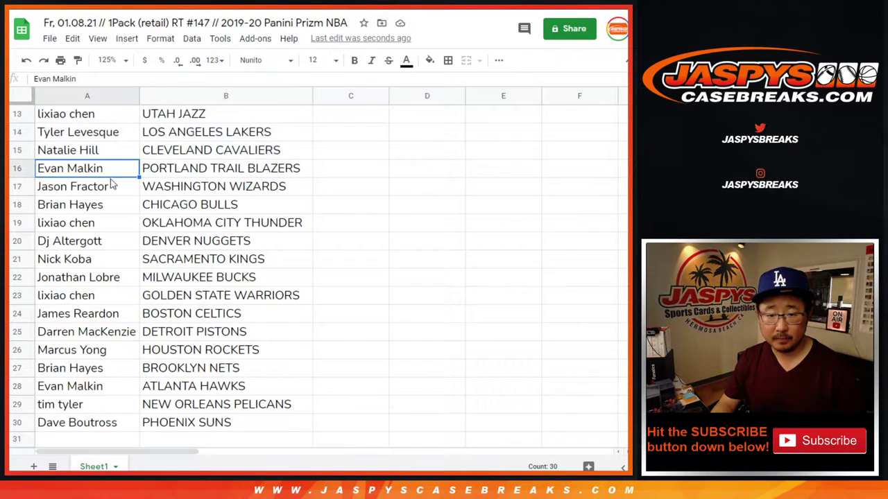
{"action": "left_click", "coordinate": [179, 425], "text": "shift"}
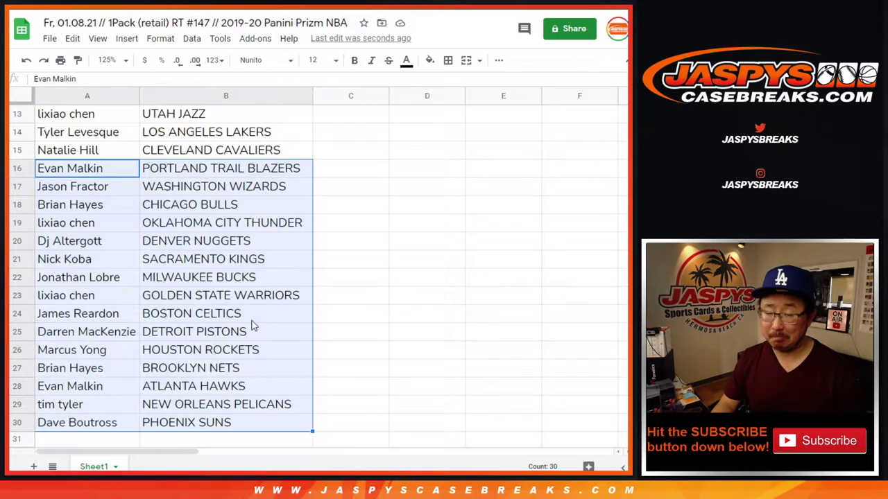
- Set the sheet zoom to 80% and sort the sheet by the team column from A to Z
{"action": "scroll", "coordinate": [253, 326], "scroll_direction": "up", "scroll_amount": 4}
{"action": "left_click", "coordinate": [109, 59]}
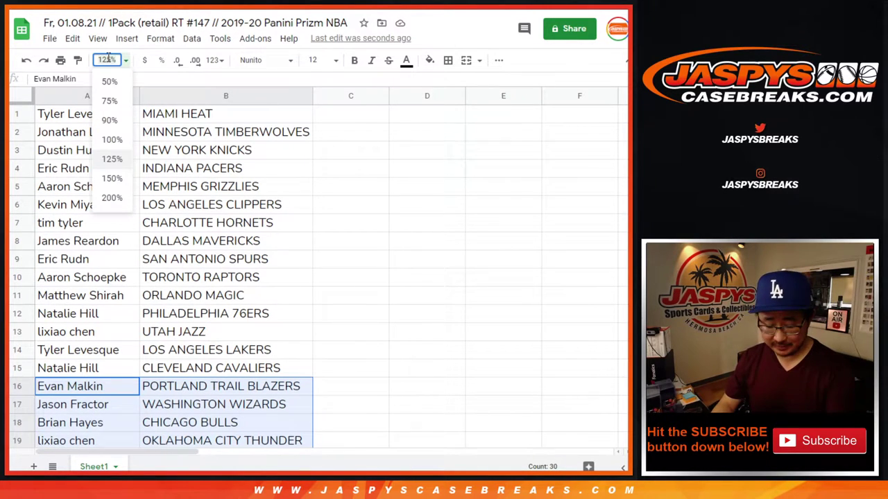
{"action": "key", "text": "Return"}
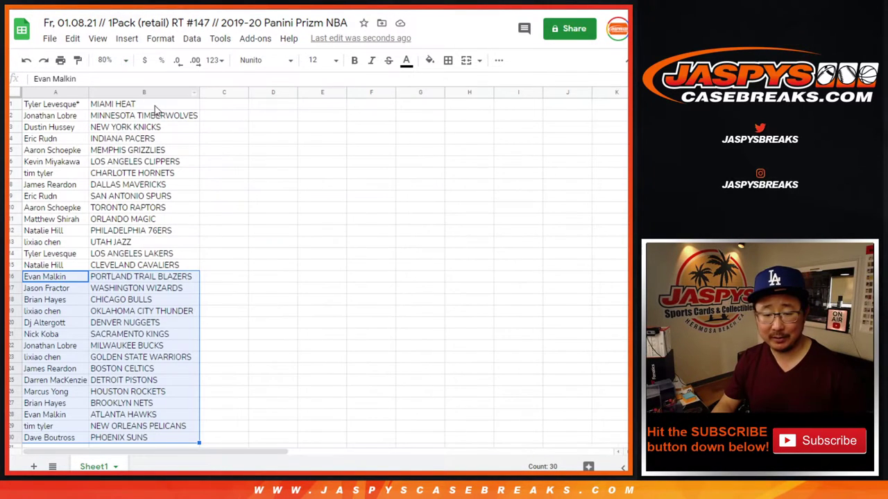
{"action": "left_click", "coordinate": [157, 91]}
{"action": "left_click", "coordinate": [192, 38]}
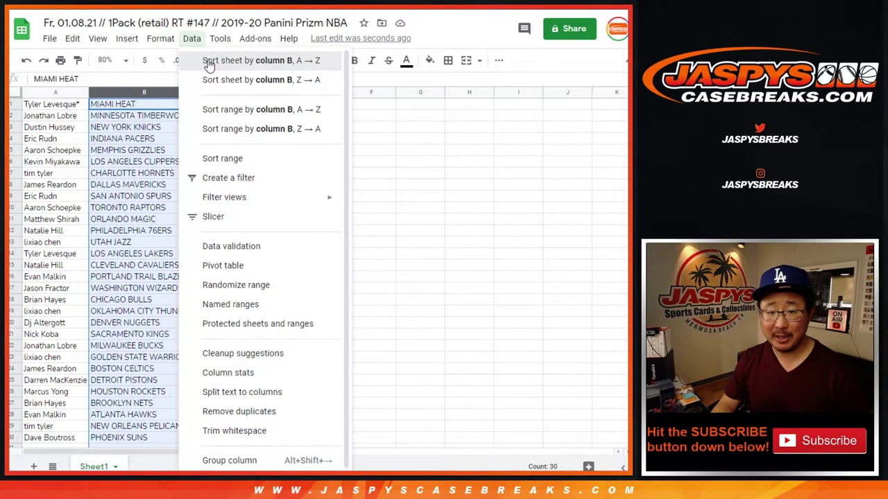
{"action": "left_click", "coordinate": [209, 61]}
- Apply all borders and centre alignment to the whole table of customers and teams
{"action": "left_click", "coordinate": [69, 139]}
{"action": "key", "text": "ctrl+a"}
{"action": "left_click", "coordinate": [448, 60]}
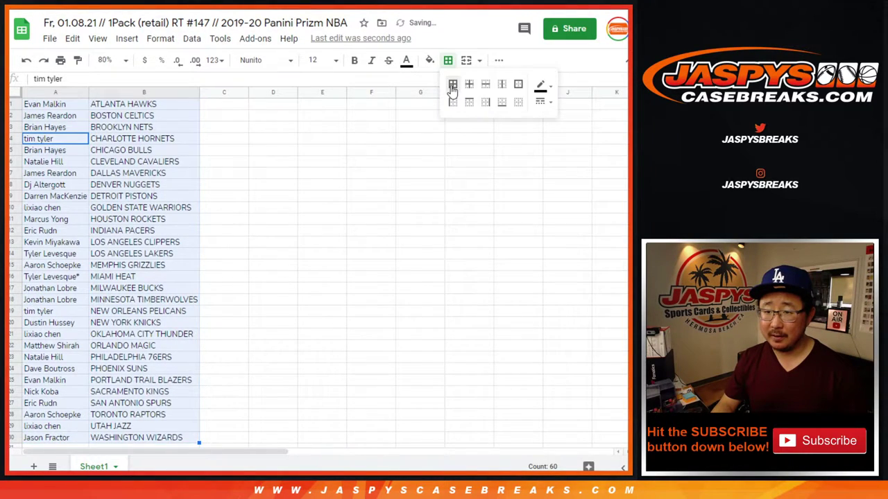
{"action": "left_click", "coordinate": [452, 87]}
{"action": "left_click", "coordinate": [499, 60]}
{"action": "left_click", "coordinate": [316, 83]}
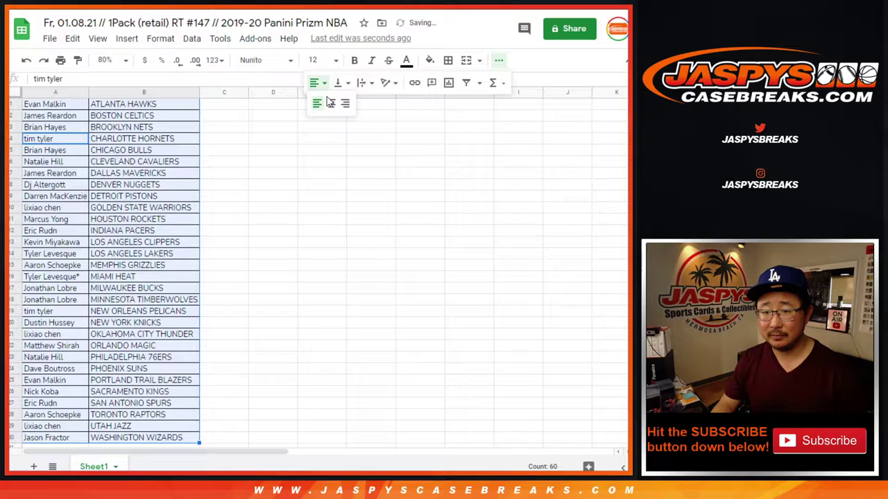
{"action": "left_click", "coordinate": [329, 99]}
- Print the current sheet in portrait orientation with the workbook title included in the header
{"action": "left_click", "coordinate": [61, 60]}
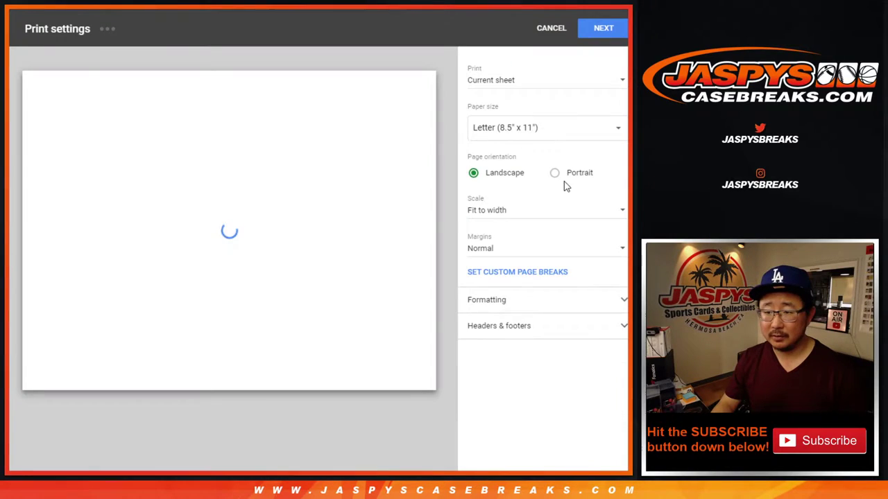
{"action": "left_click", "coordinate": [549, 172]}
{"action": "left_click", "coordinate": [527, 325]}
{"action": "left_click", "coordinate": [499, 374]}
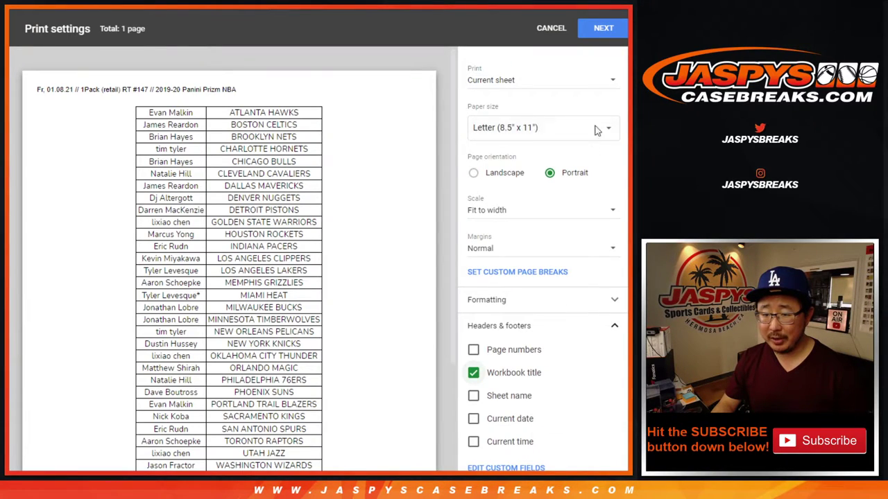
{"action": "left_click", "coordinate": [603, 29]}
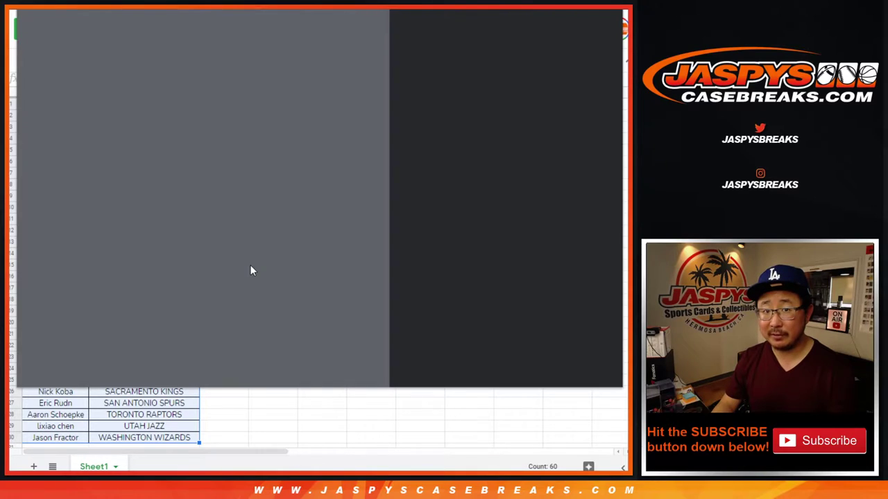
{"action": "left_click", "coordinate": [544, 367]}
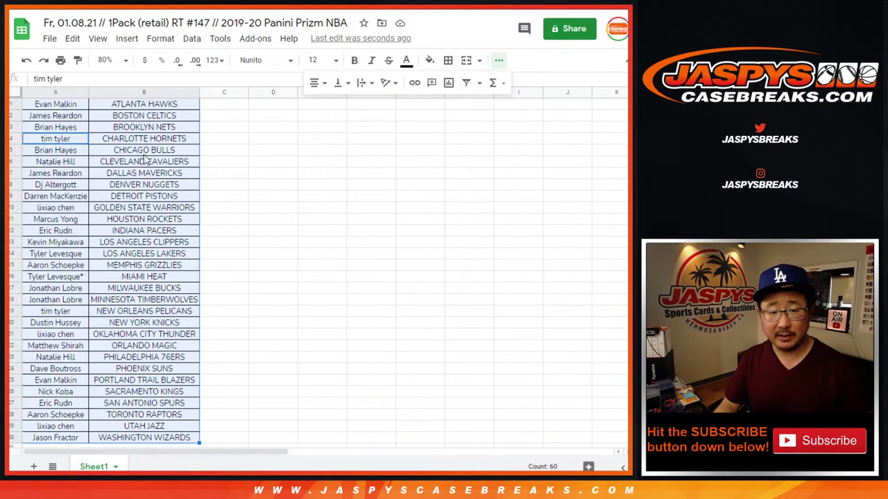
- Copy all customer names from column A into the RANDOM.ORG List Randomizer form
{"action": "key", "text": "ctrl+Home"}
{"action": "key", "text": "ctrl+shift+Down"}
{"action": "key", "text": "ctrl+c"}
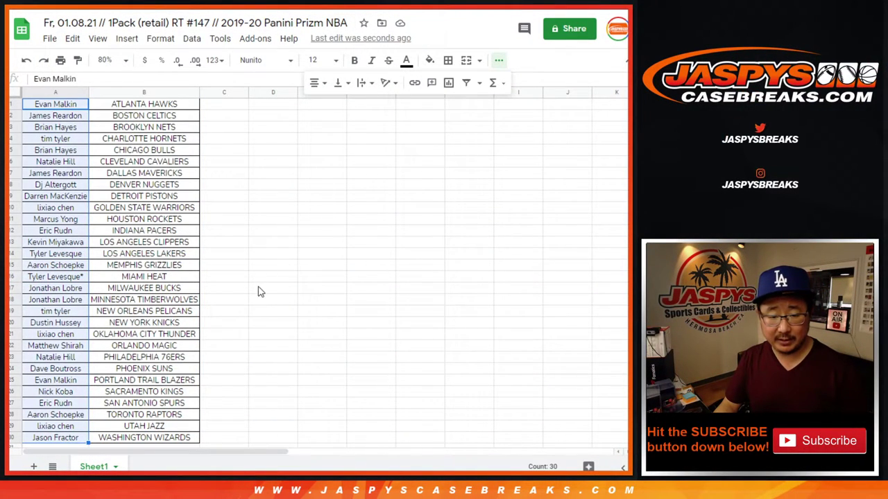
{"action": "key", "text": "alt+Tab"}
{"action": "left_click", "coordinate": [301, 375]}
{"action": "key", "text": "ctrl+v"}
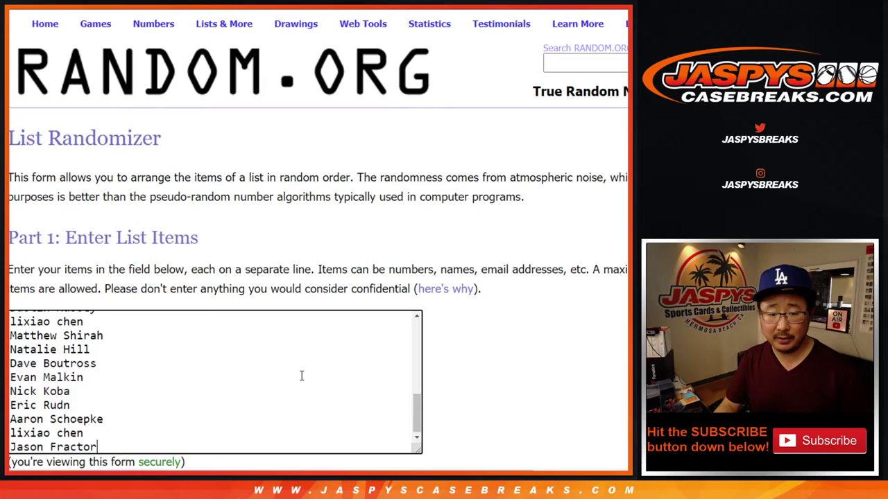
{"action": "scroll", "coordinate": [301, 375], "scroll_direction": "up", "scroll_amount": 10}
- Roll two virtual dice in the Dice Roller and return to the List Randomizer form
{"action": "key", "text": "ctrl+Tab"}
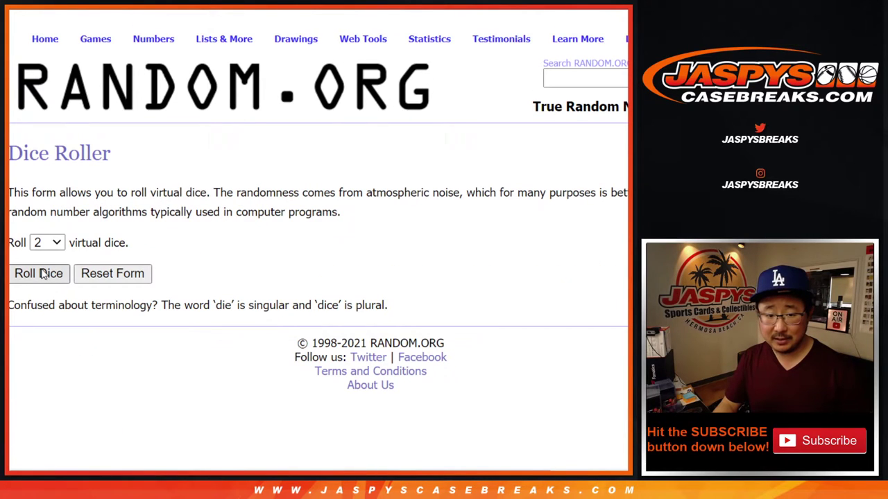
{"action": "left_click", "coordinate": [39, 274]}
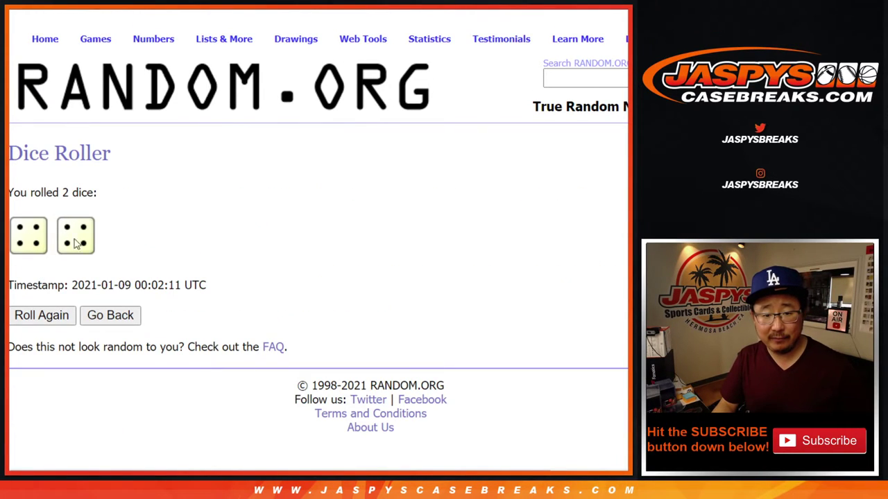
{"action": "key", "text": "ctrl+shift+Tab"}
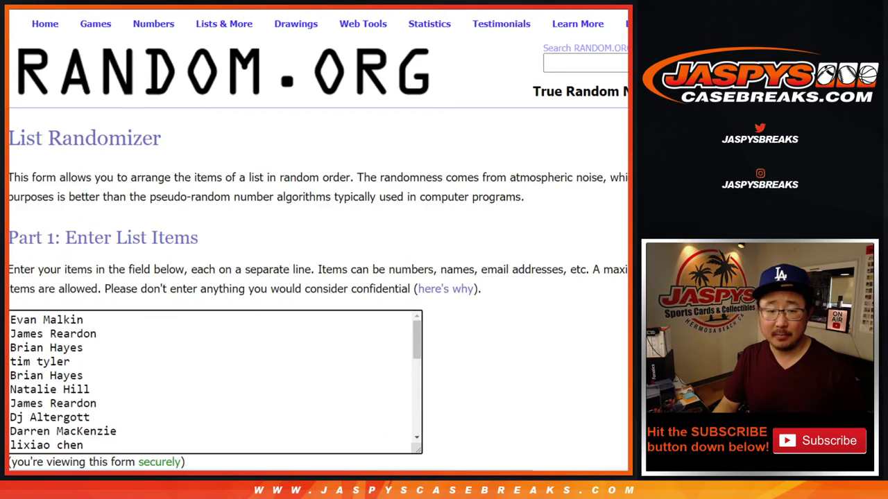
- Randomize the list of customer names 8 times in the List Randomizer
{"action": "scroll", "coordinate": [301, 288], "scroll_direction": "down", "scroll_amount": 3}
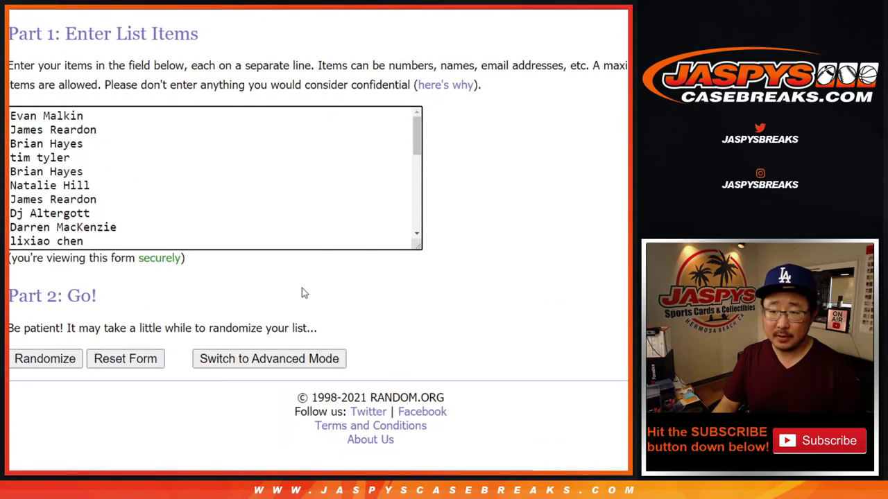
{"action": "left_click", "coordinate": [21, 361]}
{"action": "scroll", "coordinate": [21, 361], "scroll_direction": "down", "scroll_amount": 5}
{"action": "left_click", "coordinate": [22, 359]}
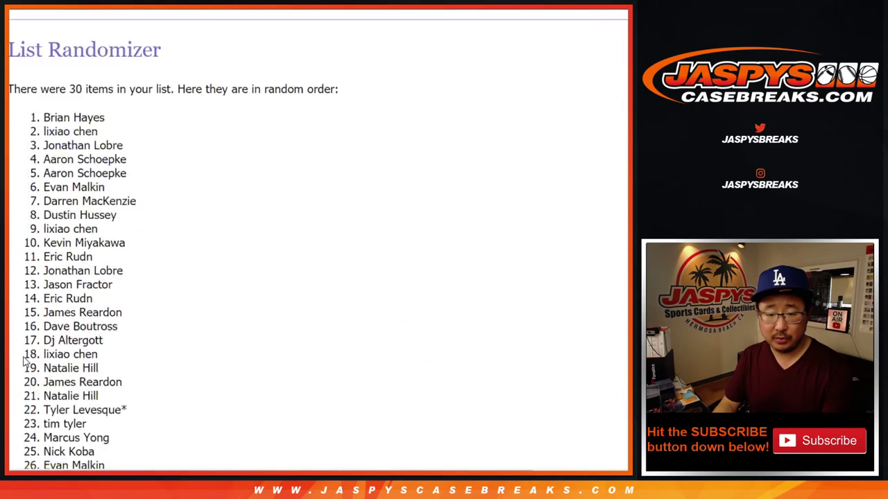
{"action": "scroll", "coordinate": [24, 361], "scroll_direction": "down", "scroll_amount": 5}
{"action": "left_click", "coordinate": [24, 361]}
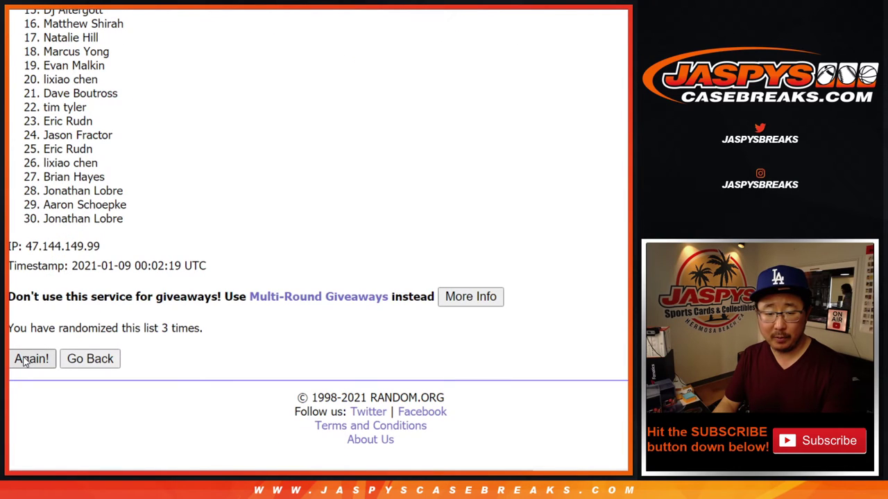
{"action": "left_click", "coordinate": [24, 361]}
{"action": "scroll", "coordinate": [25, 362], "scroll_direction": "down", "scroll_amount": 5}
{"action": "left_click", "coordinate": [25, 361]}
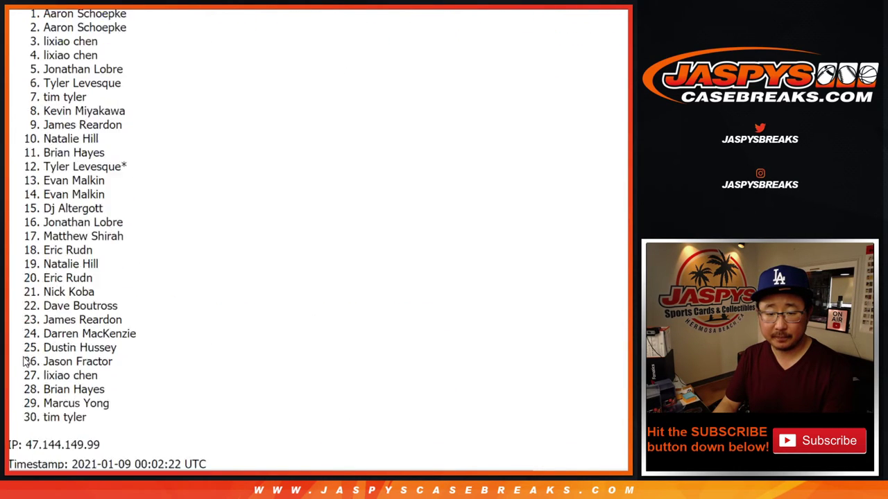
{"action": "scroll", "coordinate": [24, 360], "scroll_direction": "down", "scroll_amount": 5}
{"action": "left_click", "coordinate": [24, 361]}
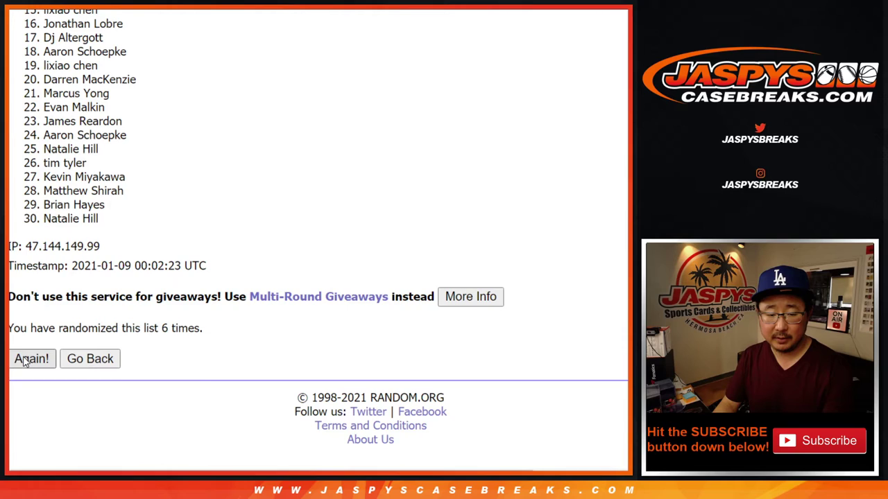
{"action": "left_click", "coordinate": [24, 361]}
{"action": "left_click", "coordinate": [25, 361]}
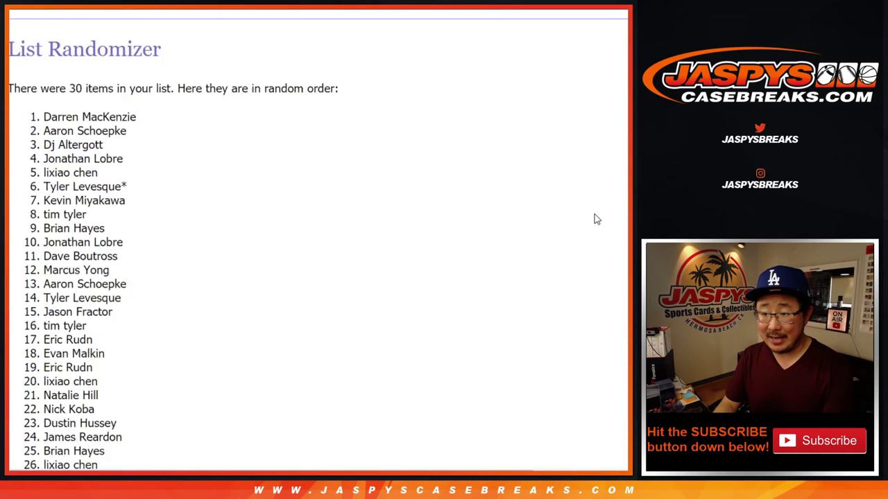
{"action": "scroll", "coordinate": [594, 218], "scroll_direction": "down", "scroll_amount": 5}
- Check the break #147 product title for the number of giveaways and compare the dice roll with the randomization count
{"action": "key", "text": "ctrl+Tab"}
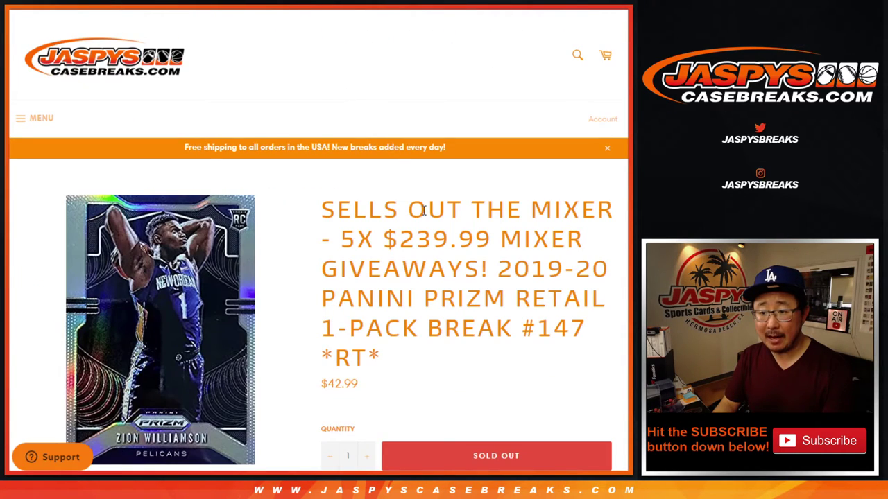
{"action": "left_click_drag", "start_coordinate": [350, 231], "coordinate": [405, 195]}
{"action": "key", "text": "ctrl+Tab"}
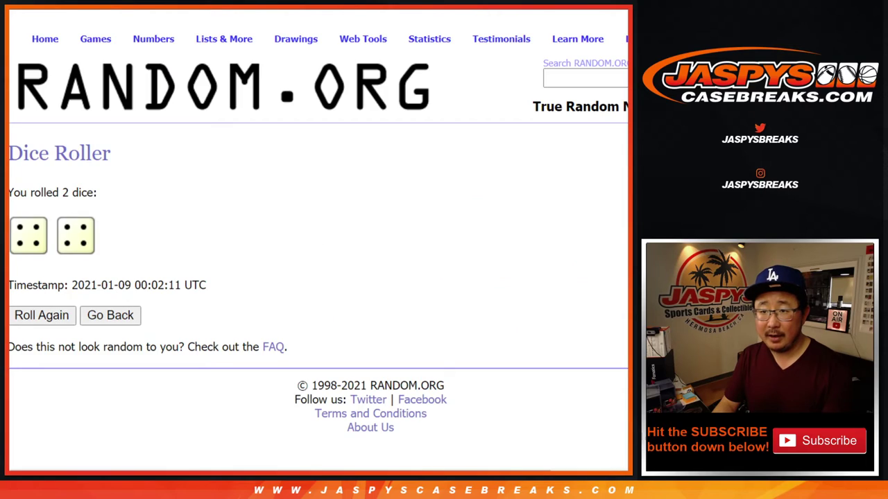
{"action": "key", "text": "ctrl+Tab"}
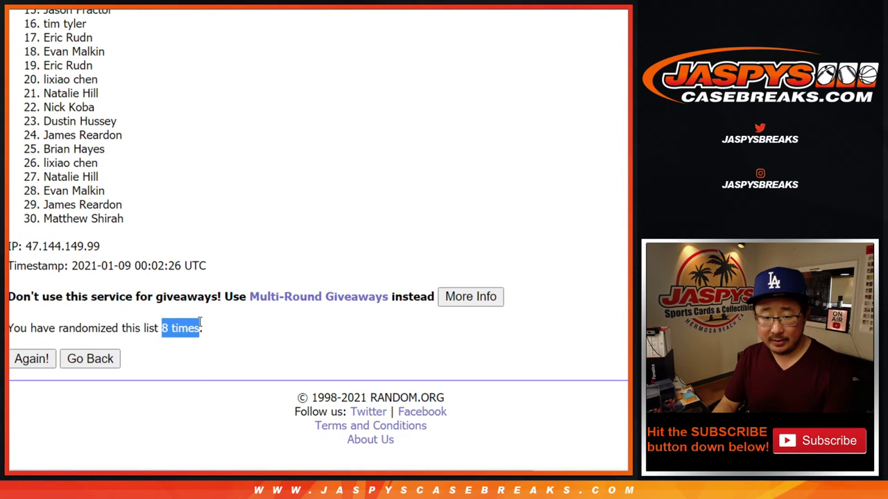
{"action": "left_click", "coordinate": [334, 240]}
- Highlight the first five names in the randomized customer list
{"action": "scroll", "coordinate": [318, 236], "scroll_direction": "up", "scroll_amount": 3}
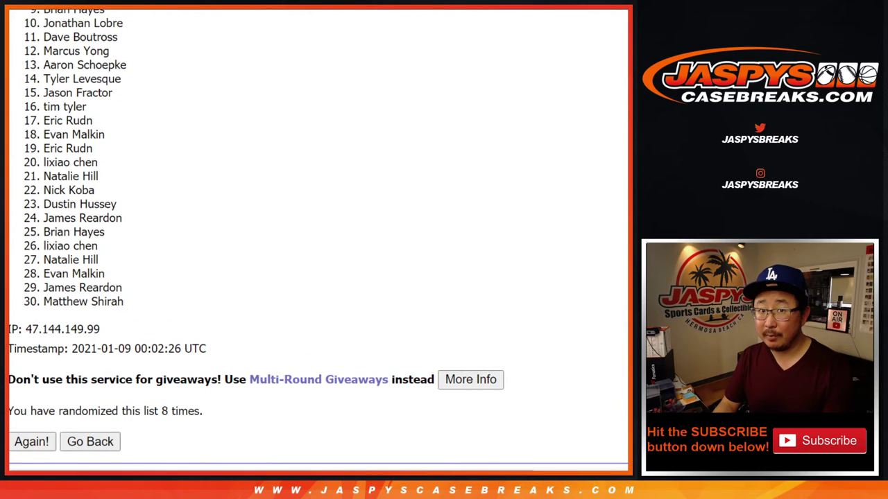
{"action": "scroll", "coordinate": [319, 236], "scroll_direction": "up", "scroll_amount": 2}
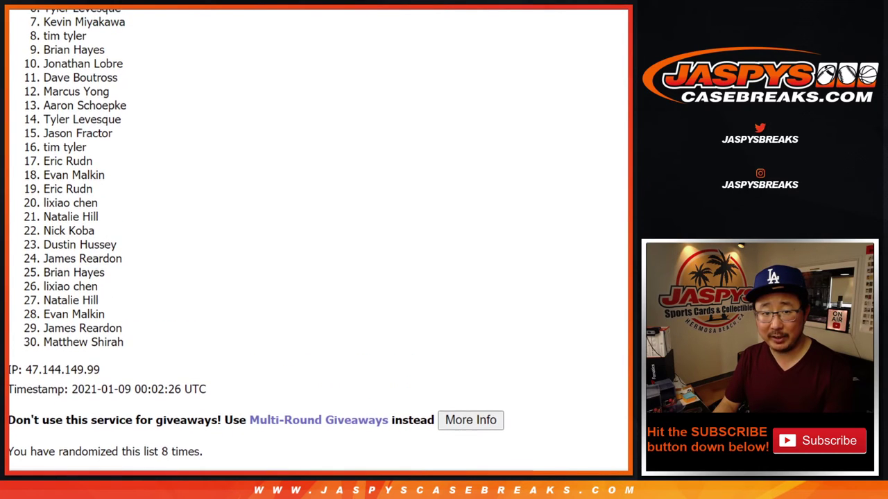
{"action": "scroll", "coordinate": [318, 236], "scroll_direction": "up", "scroll_amount": 1}
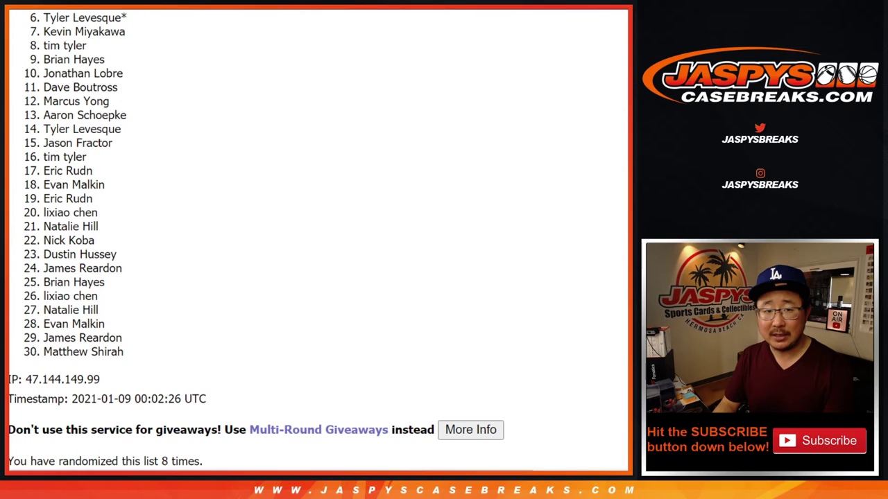
{"action": "scroll", "coordinate": [318, 236], "scroll_direction": "up", "scroll_amount": 2}
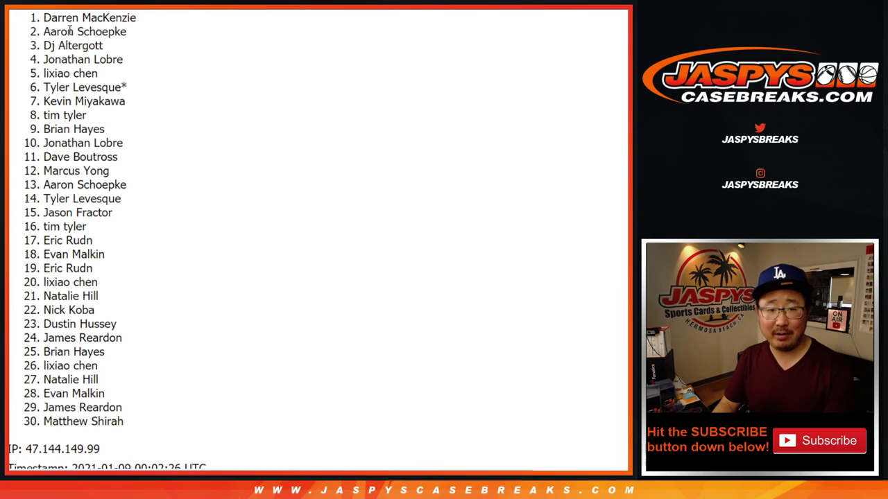
{"action": "left_click_drag", "start_coordinate": [45, 19], "coordinate": [130, 75]}
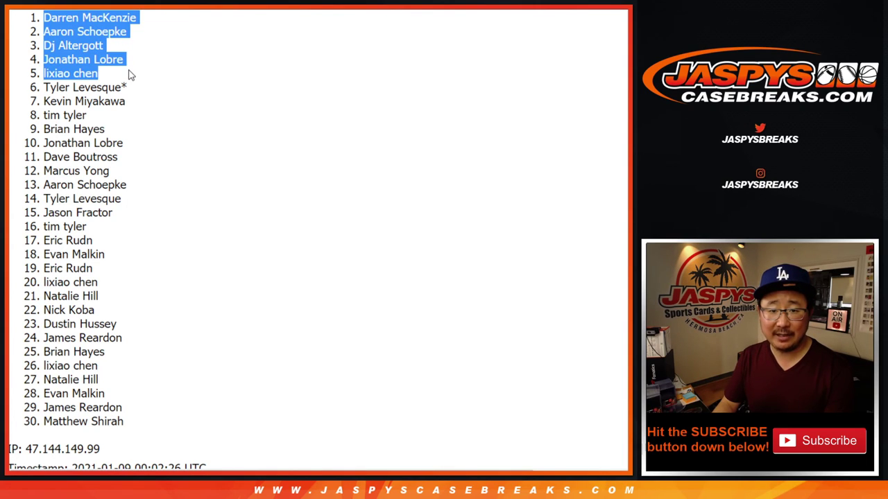